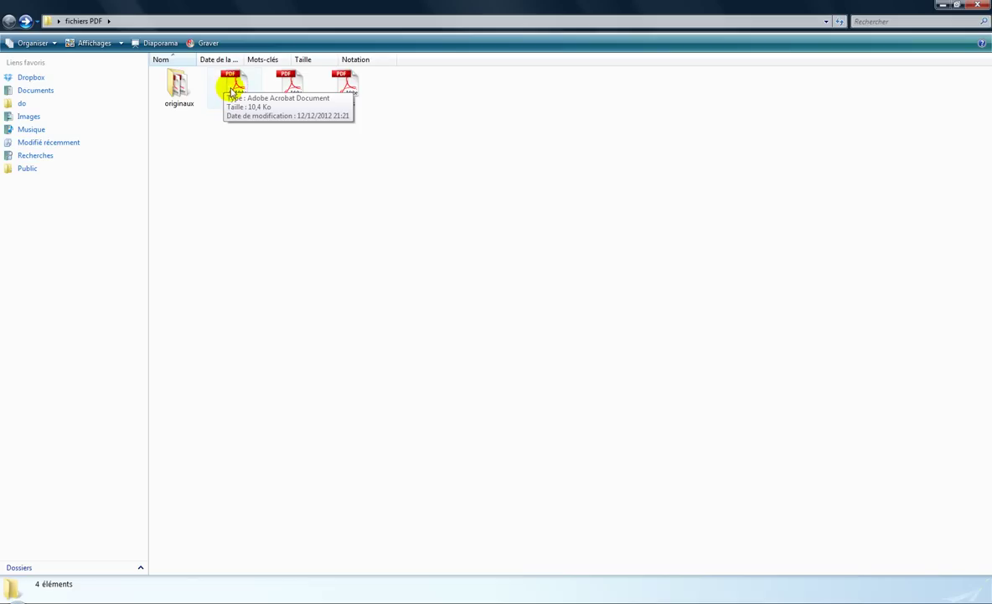
Open chiffres.pdf from the fichiers PDF folder, look through its pages at a reduced zoom, and close it
double_click(236, 90)
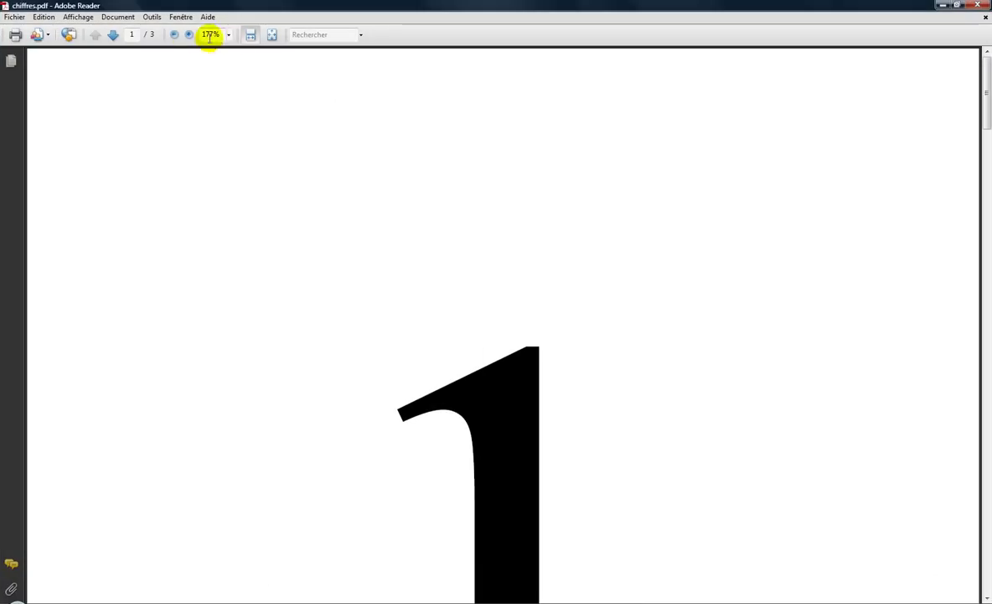
left_click(175, 34)
left_click(174, 34)
left_click(175, 35)
left_click(174, 35)
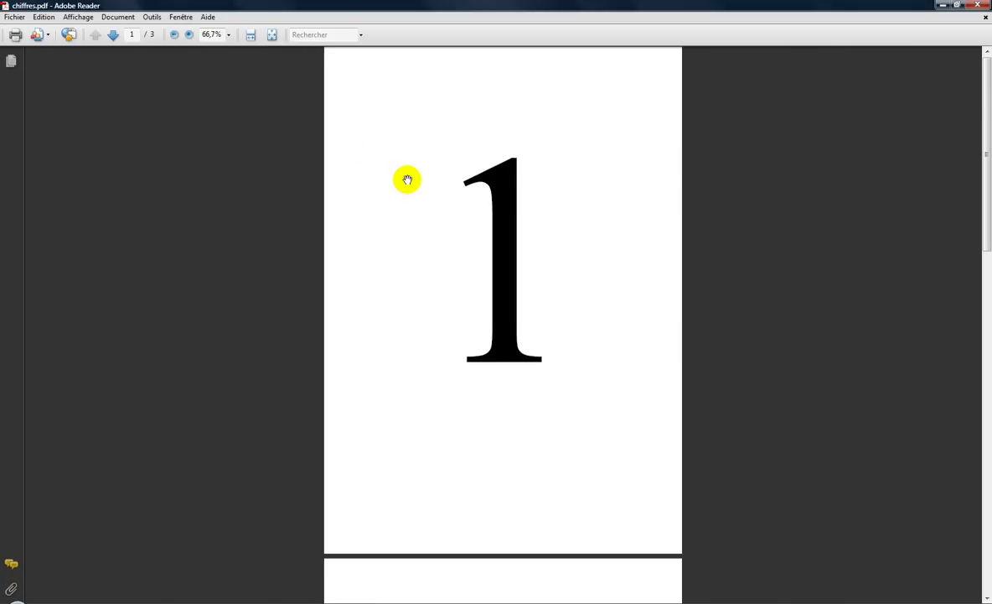
scroll(445, 290, "down", 10)
scroll(450, 306, "down", 10)
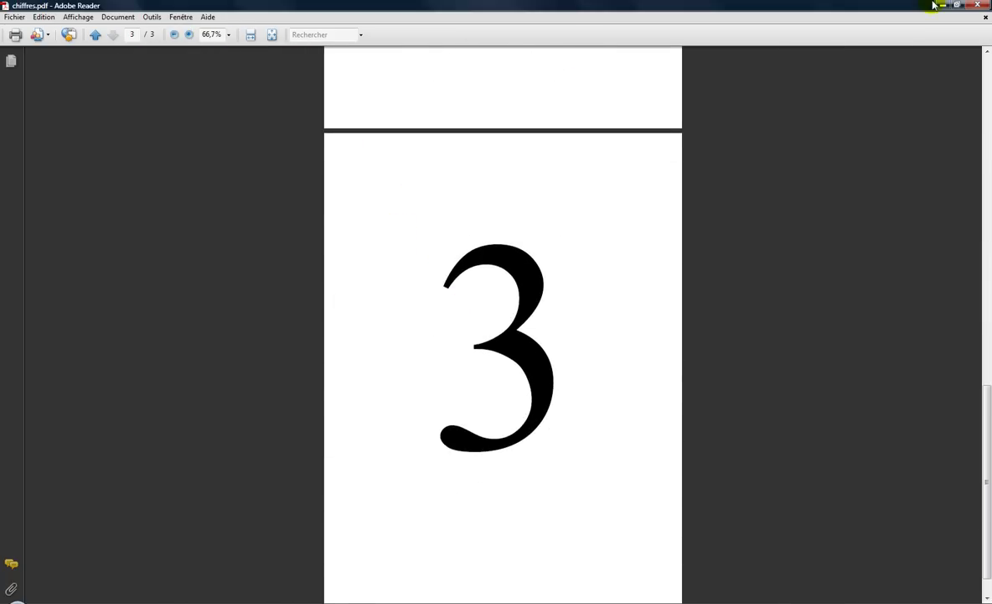
left_click(980, 7)
Open formes.pdf, look through its pages at 50% zoom, and close it
double_click(278, 94)
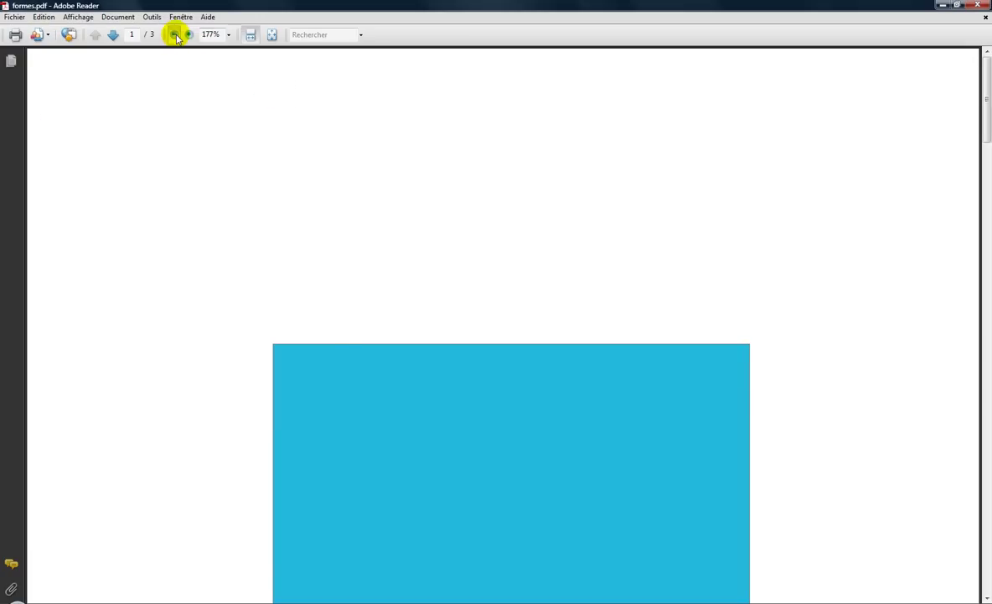
left_click(175, 34)
left_click(174, 35)
left_click(174, 34)
left_click(175, 35)
left_click(175, 35)
left_click(175, 36)
scroll(435, 316, "down", 10)
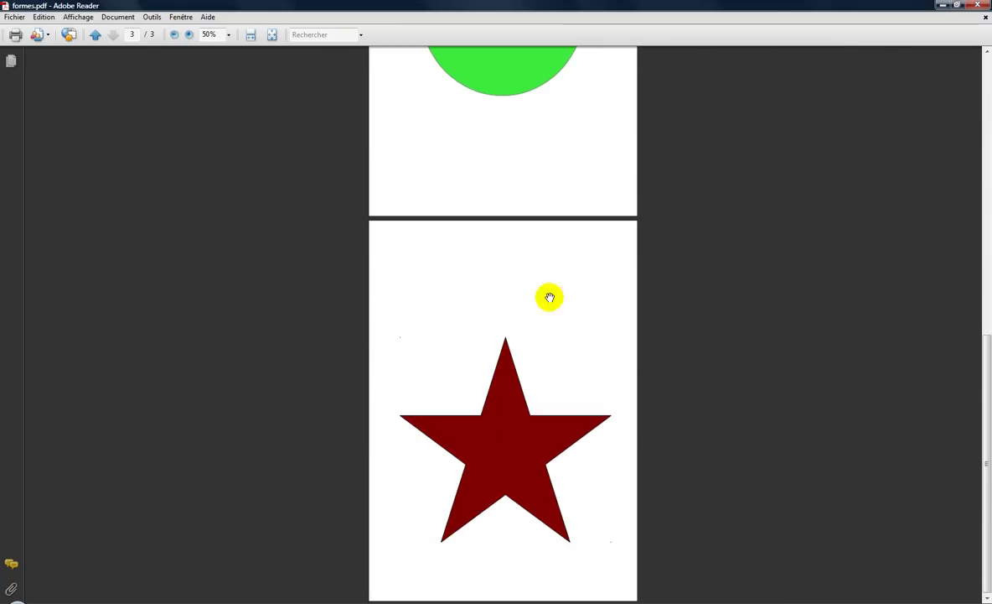
left_click(982, 6)
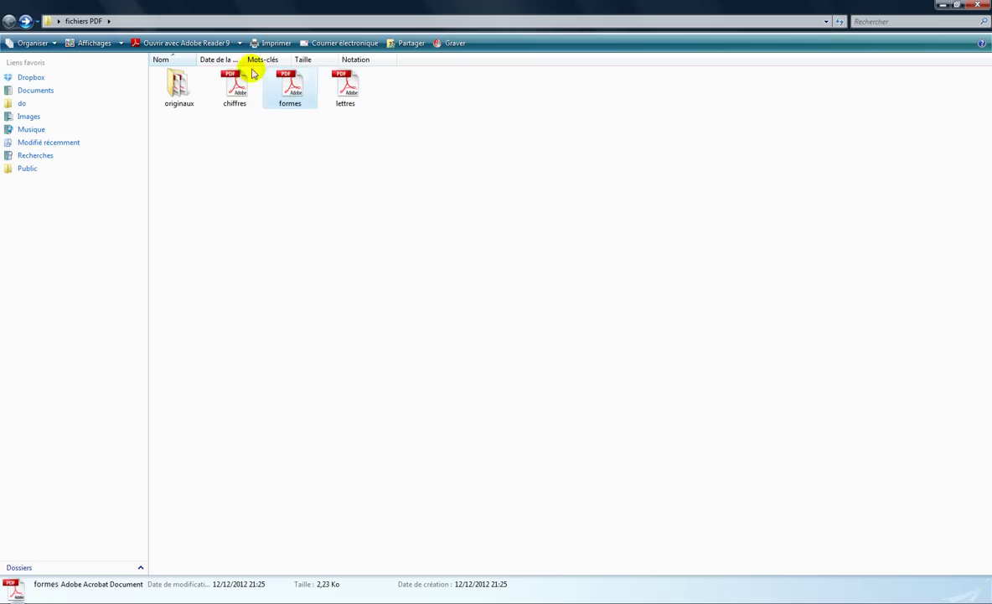
Open lettres.pdf, look through its pages at 50% zoom, and close it
double_click(346, 82)
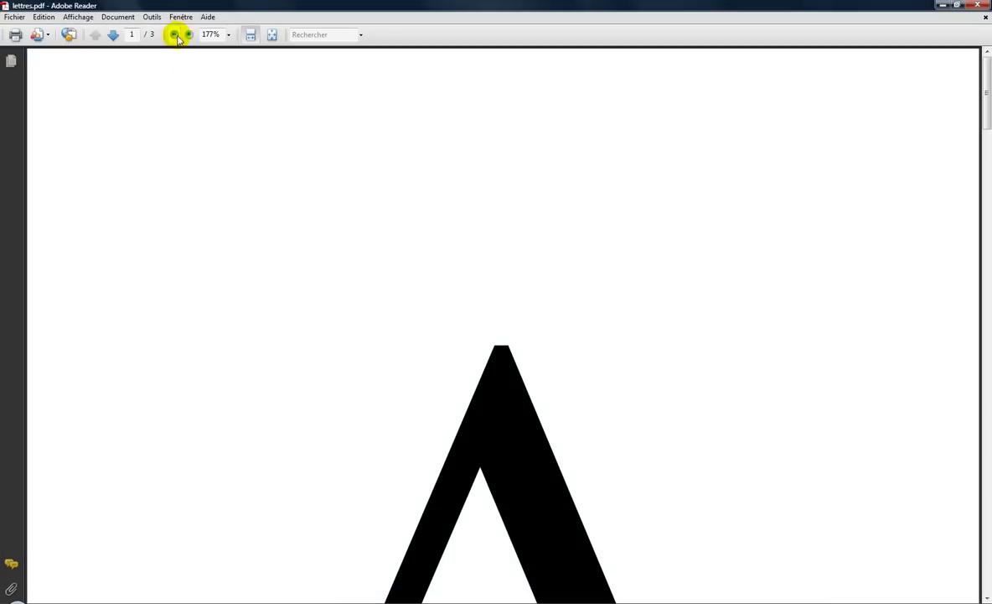
left_click(174, 35)
left_click(175, 34)
left_click(175, 34)
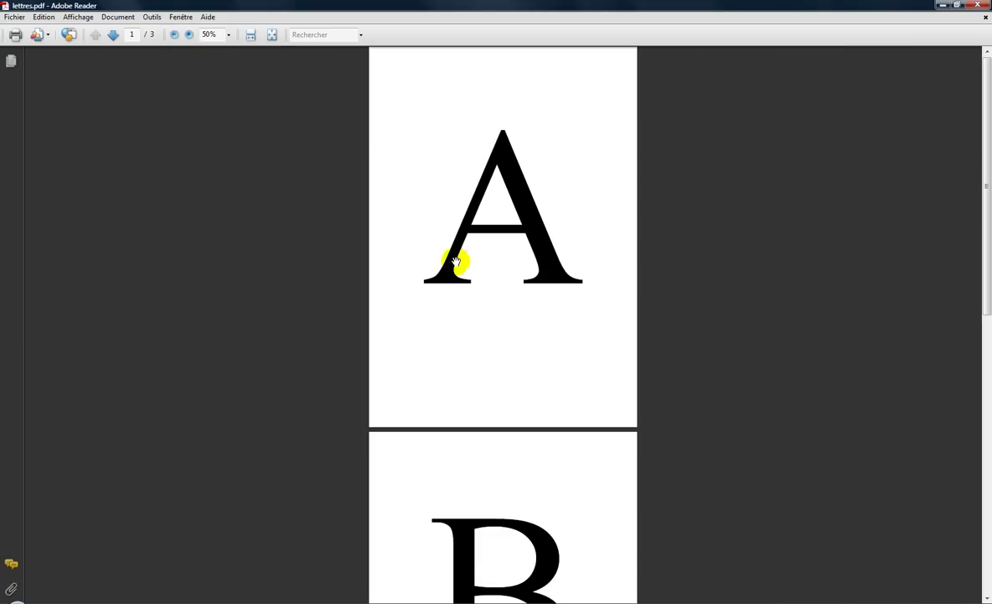
scroll(461, 273, "down", 4)
scroll(460, 294, "down", 5)
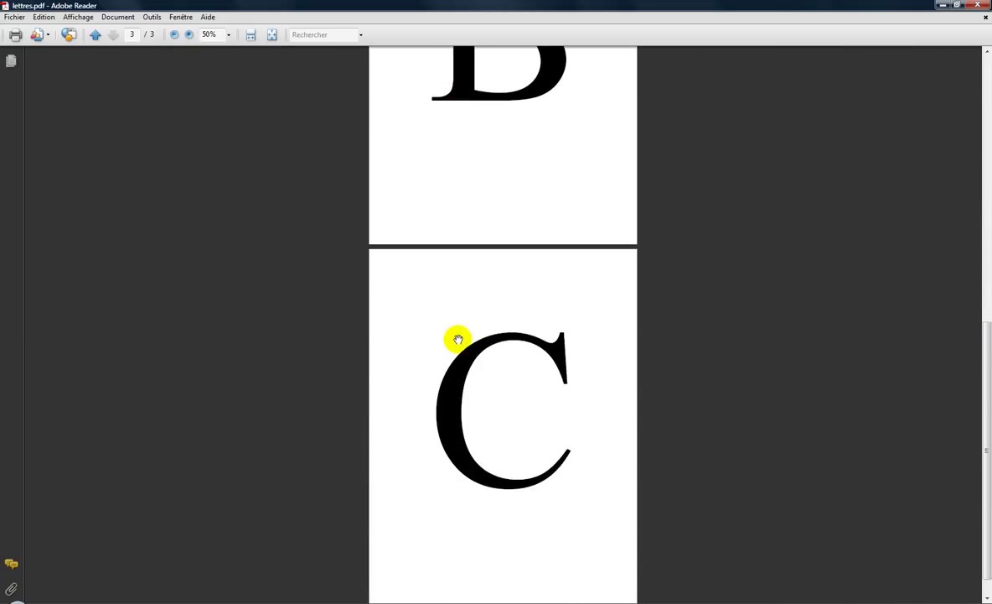
left_click(983, 7)
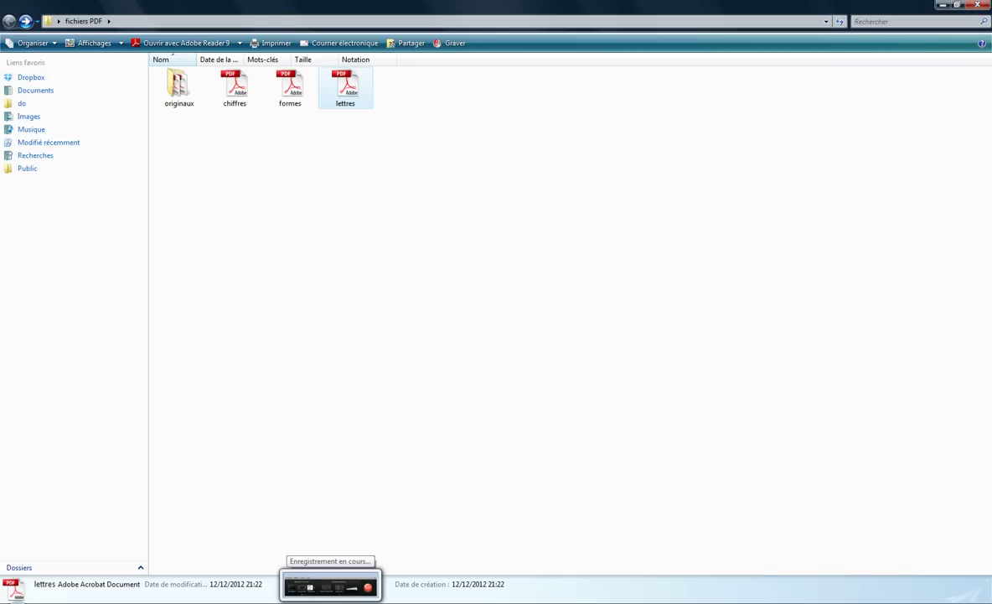
Switch to PDF Split and Merge and load lettres.pdf into the Agencement visuel module
left_click(425, 568)
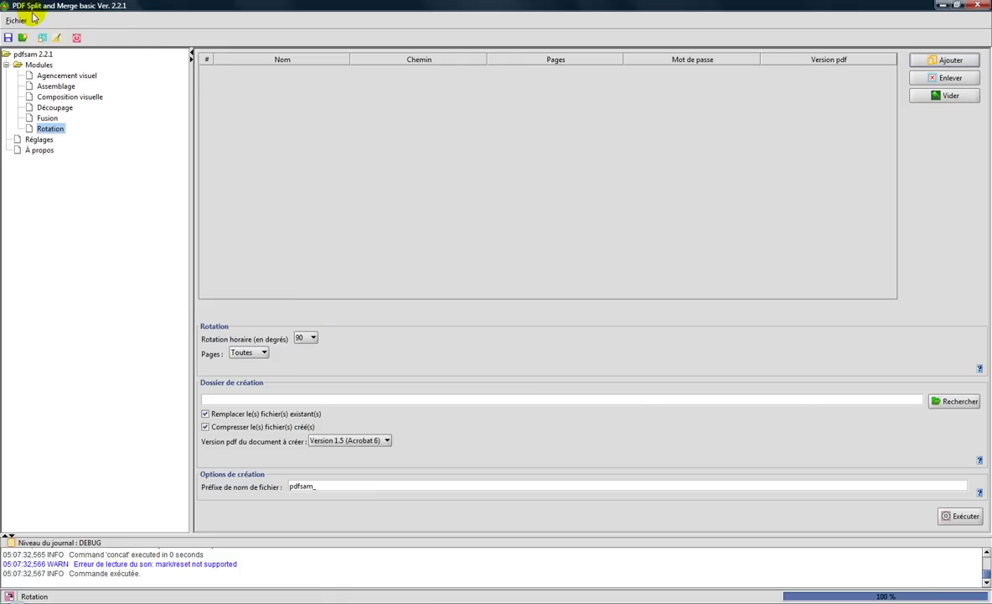
left_click(57, 77)
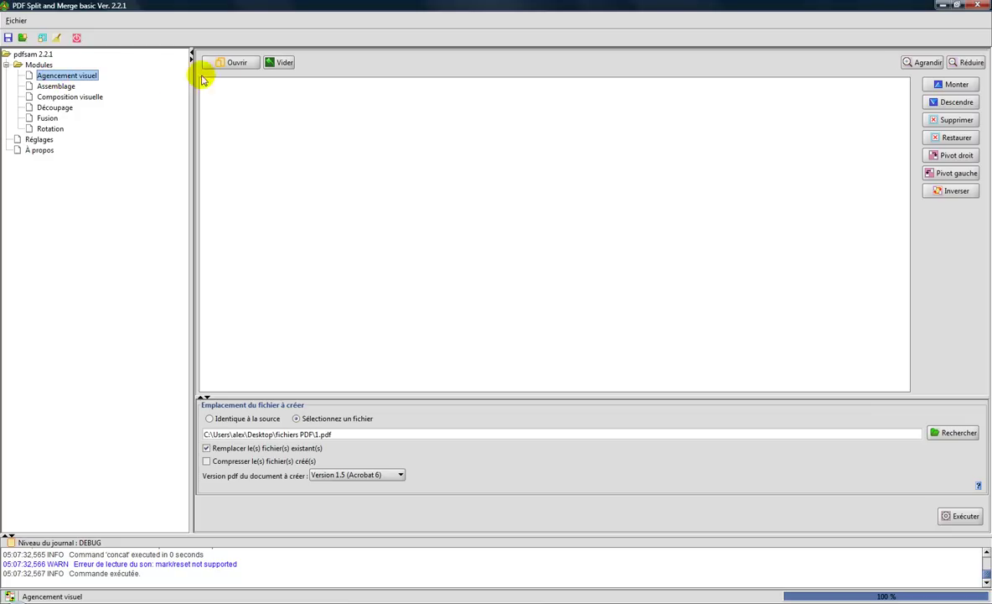
left_click(243, 64)
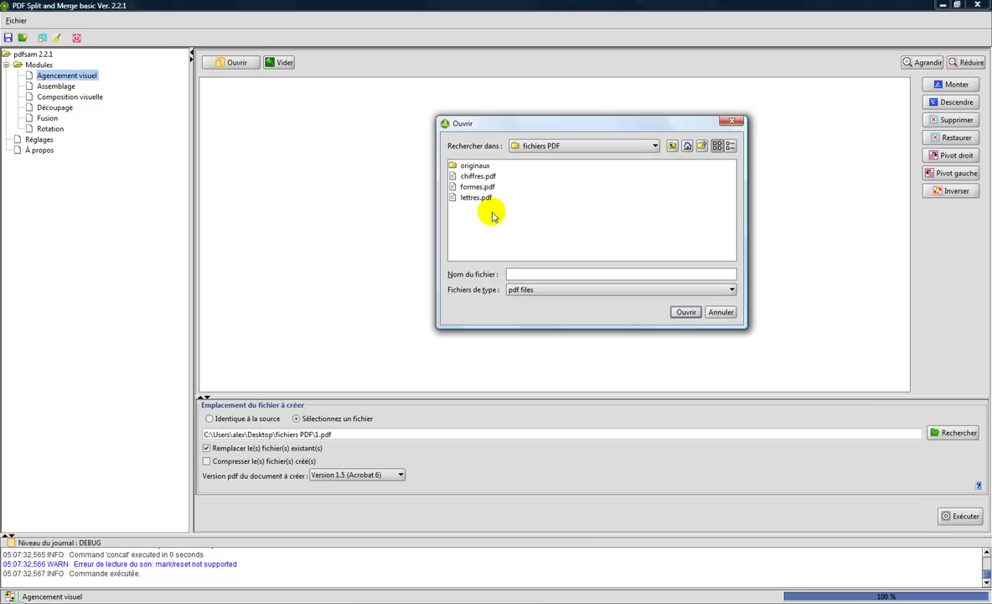
left_click(683, 313)
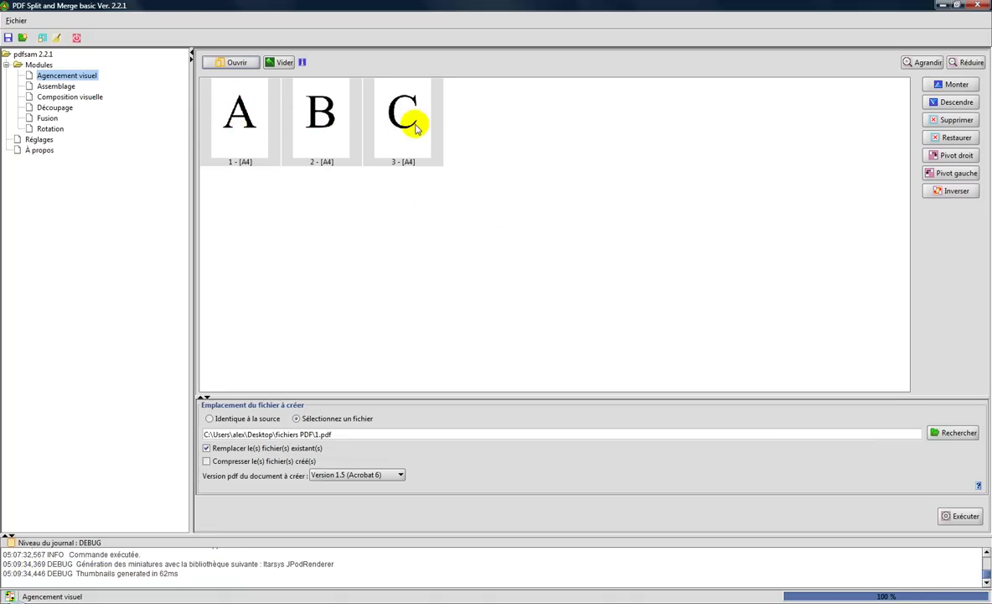
Turn off replacing existing files and mark page B for deletion
left_click(207, 450)
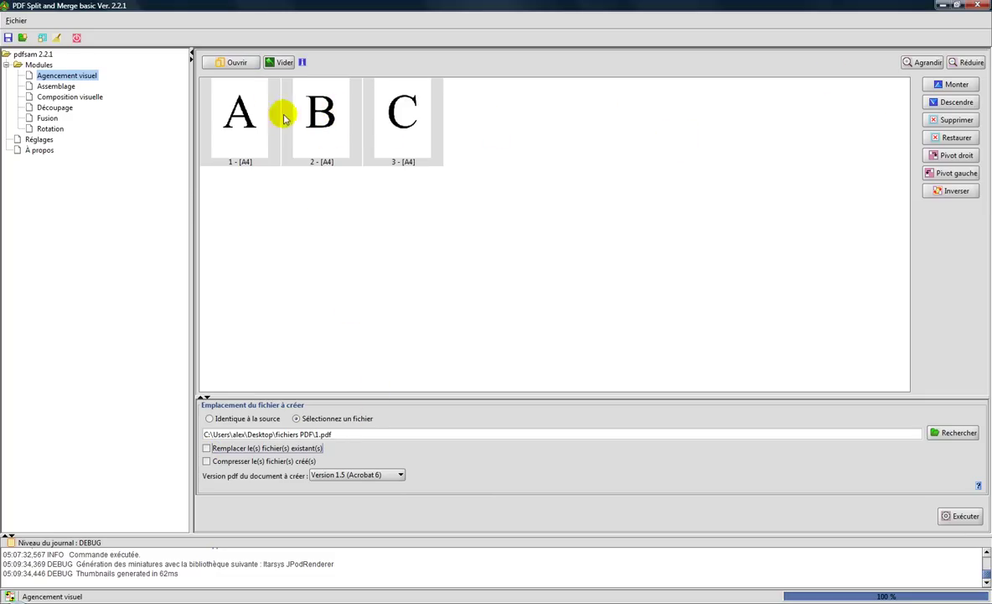
left_click(325, 115)
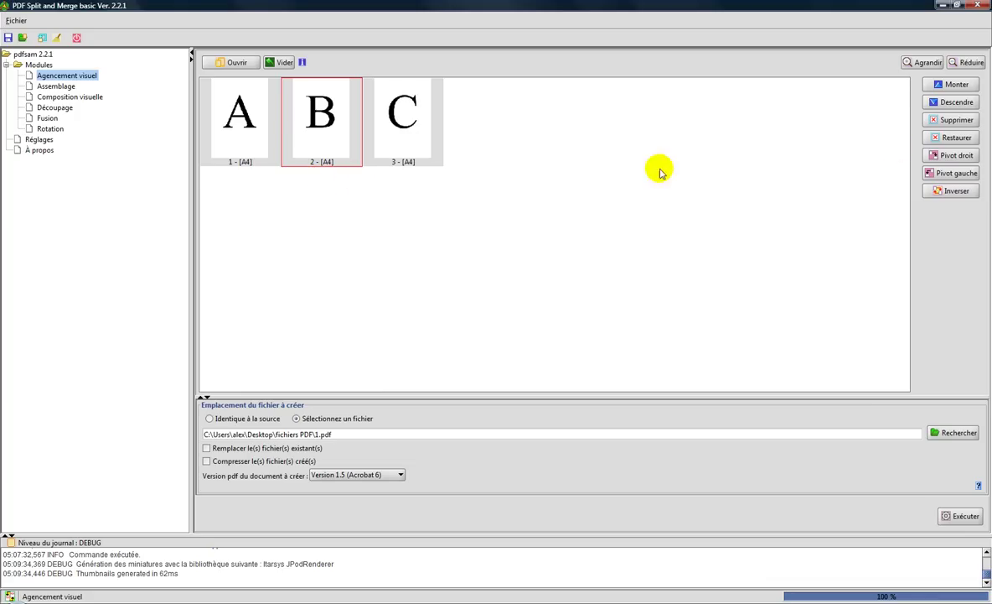
left_click(960, 122)
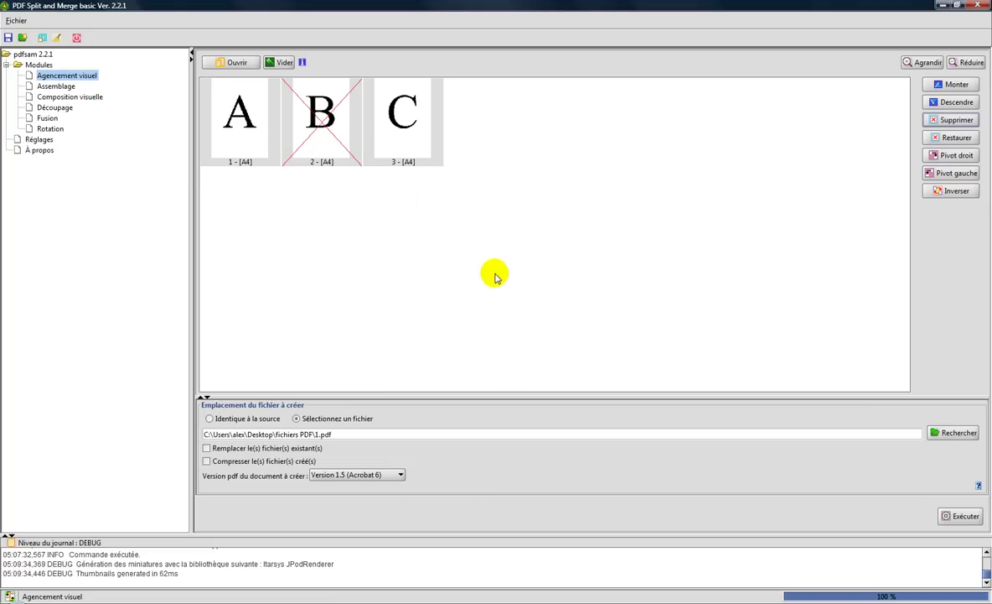
Set the output file to 1 in the fichiers PDF folder and generate the PDF
left_click(950, 434)
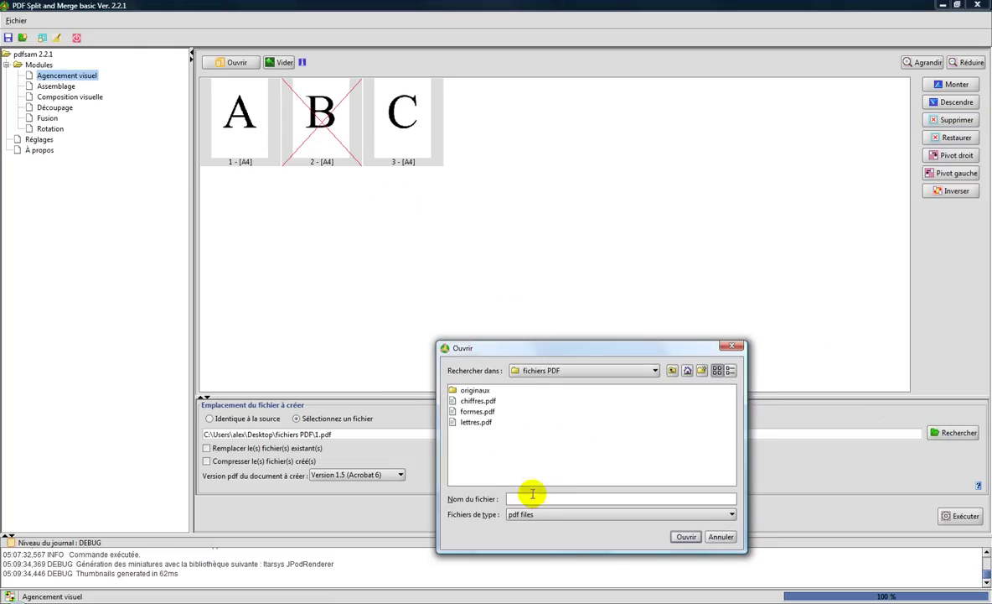
left_click(687, 535)
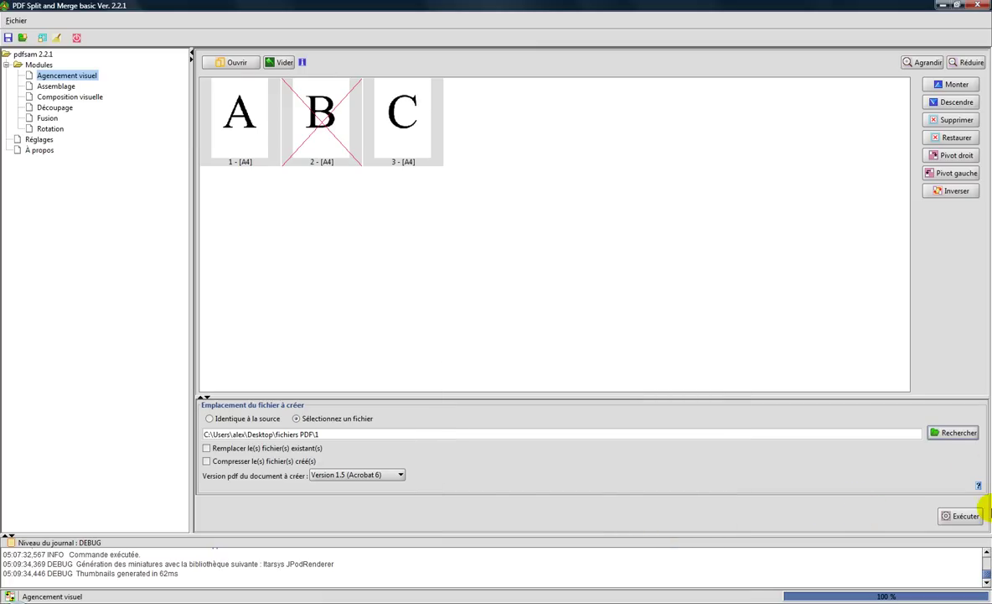
left_click(963, 519)
Switch to the fichiers PDF folder, open the generated 1.pdf, check its pages at 33.3% zoom, and close it
key("alt+Tab")
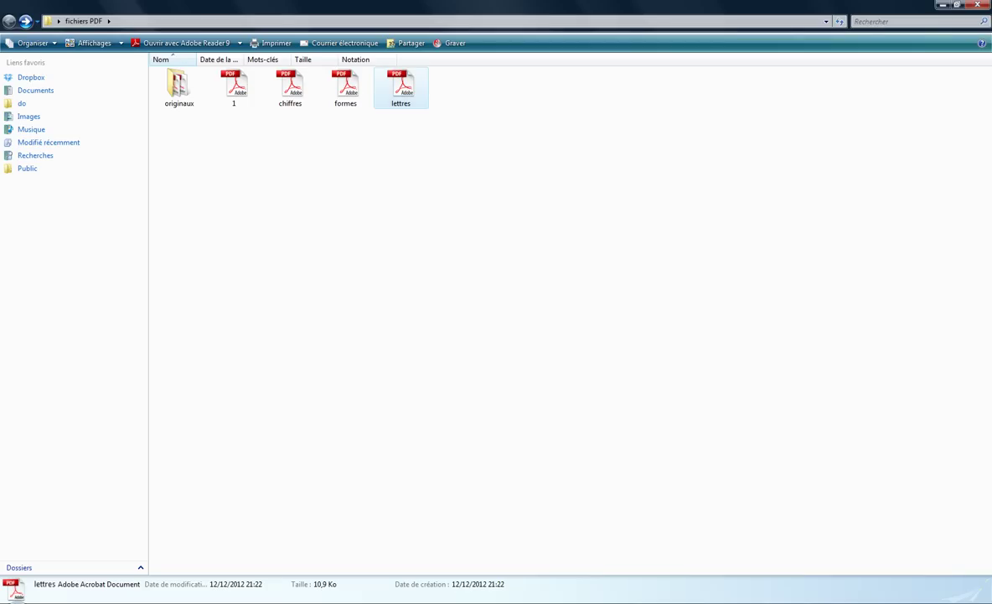
left_click(239, 98)
double_click(240, 98)
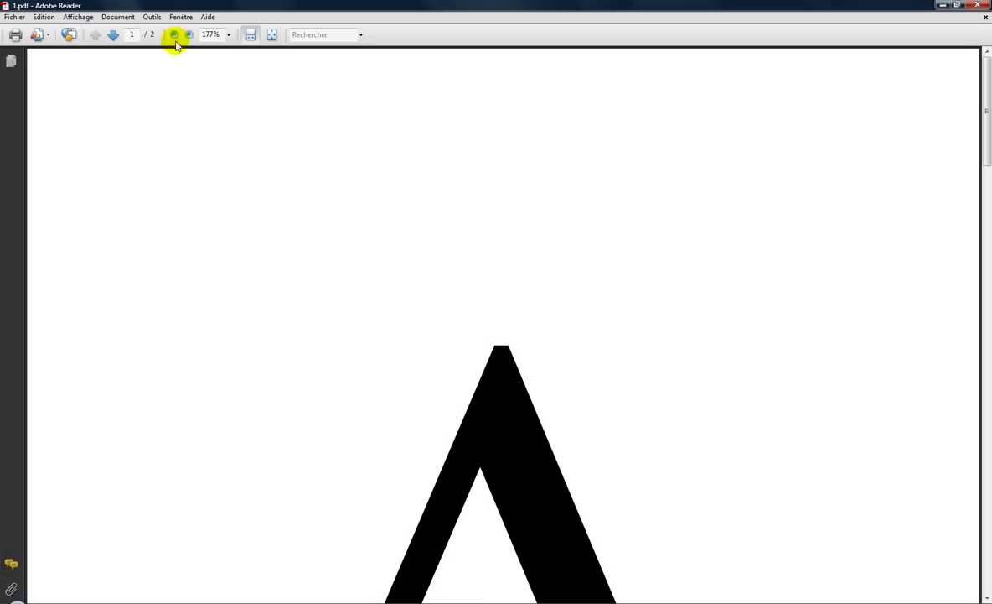
left_click(172, 36)
left_click(172, 36)
left_click(173, 36)
left_click(172, 36)
left_click(173, 36)
left_click(173, 36)
left_click(172, 36)
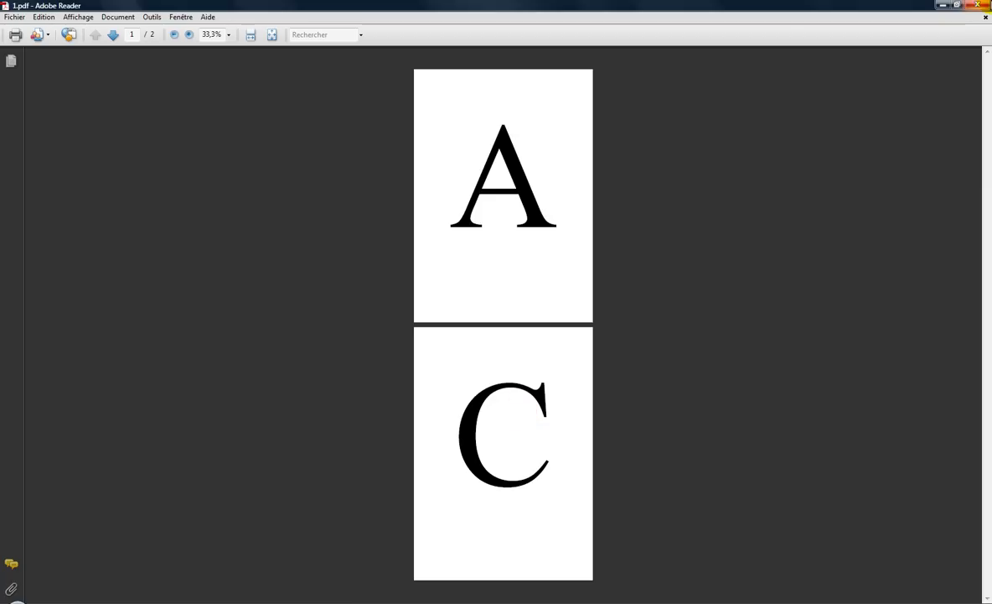
left_click(981, 6)
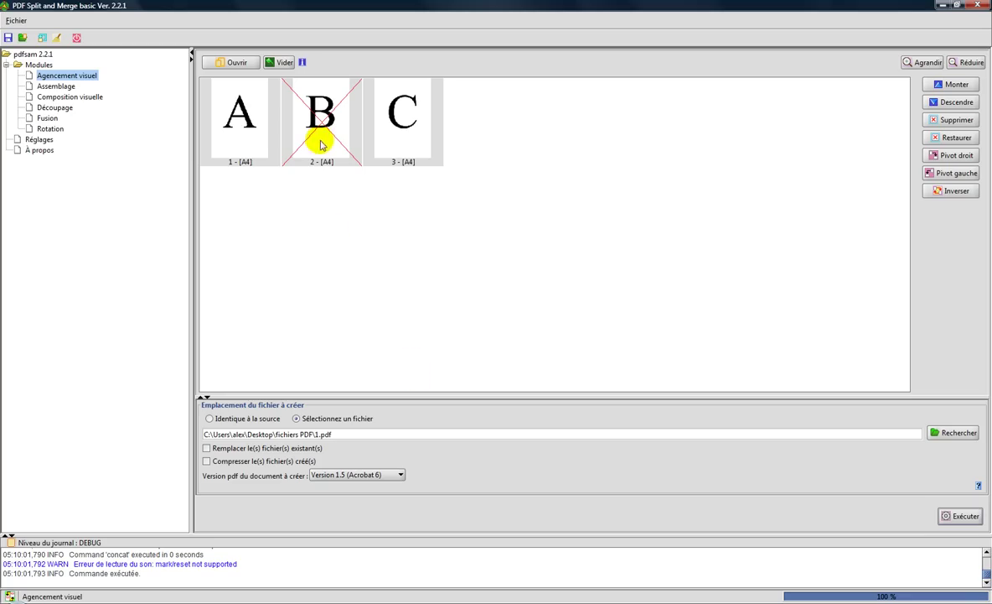
Restore the deleted page B and rearrange the pages into the order B, C, A
left_click(321, 142)
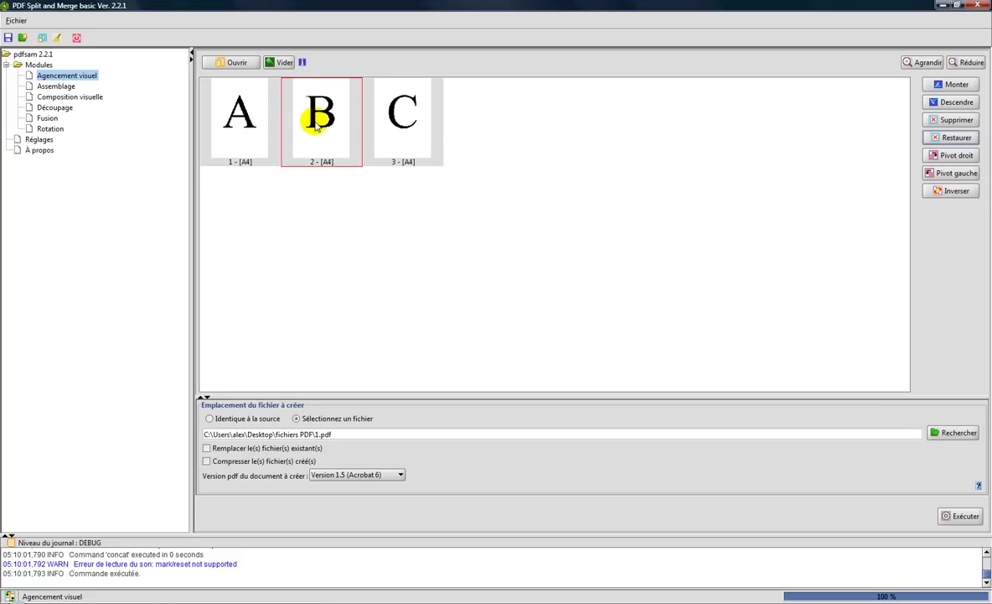
left_click_drag(243, 111, 355, 124)
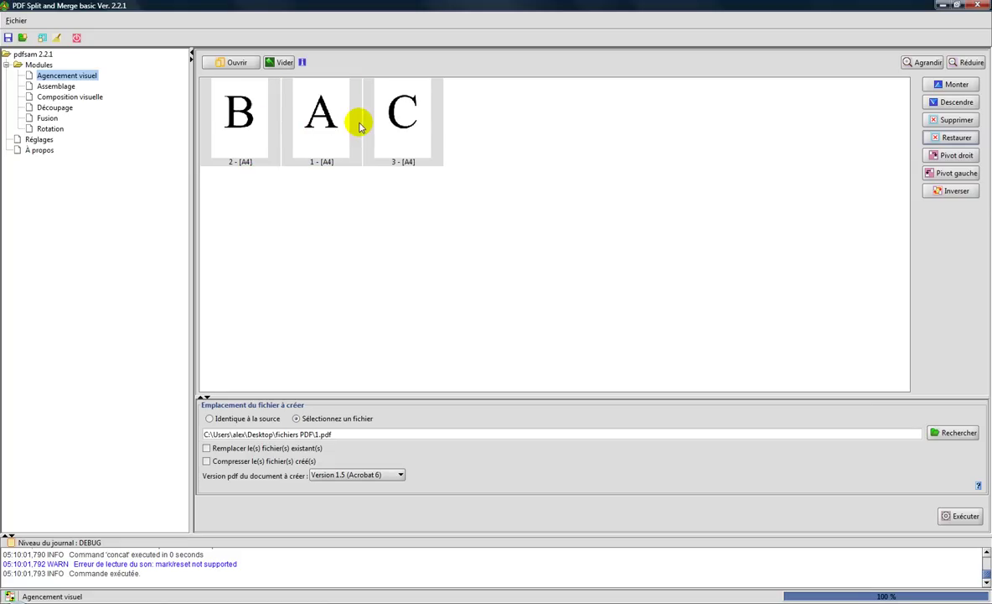
left_click_drag(417, 122, 288, 116)
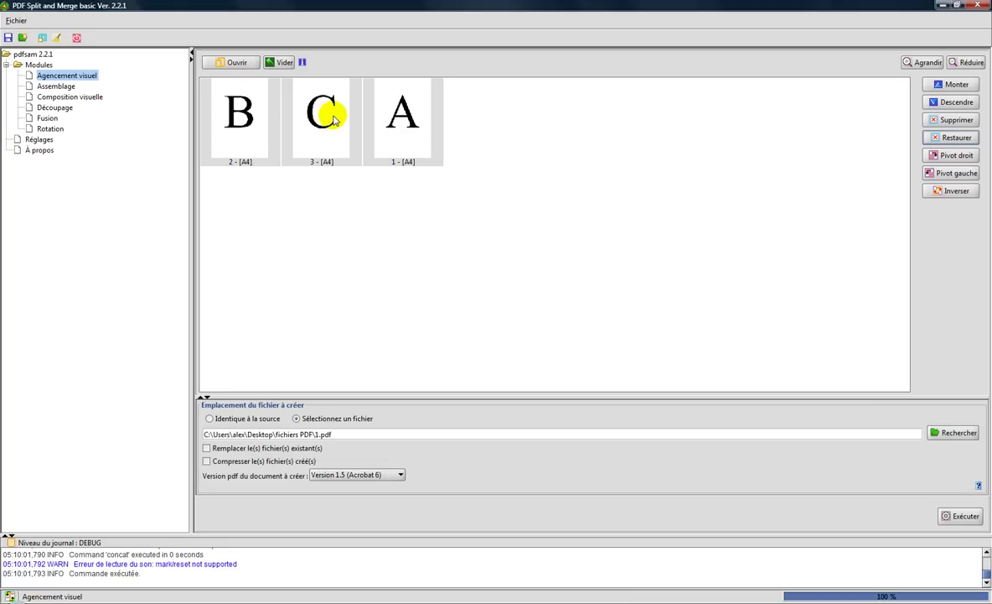
Rotate page C a net 90° clockwise and generate the PDF, replacing the existing 1.pdf
left_click(956, 157)
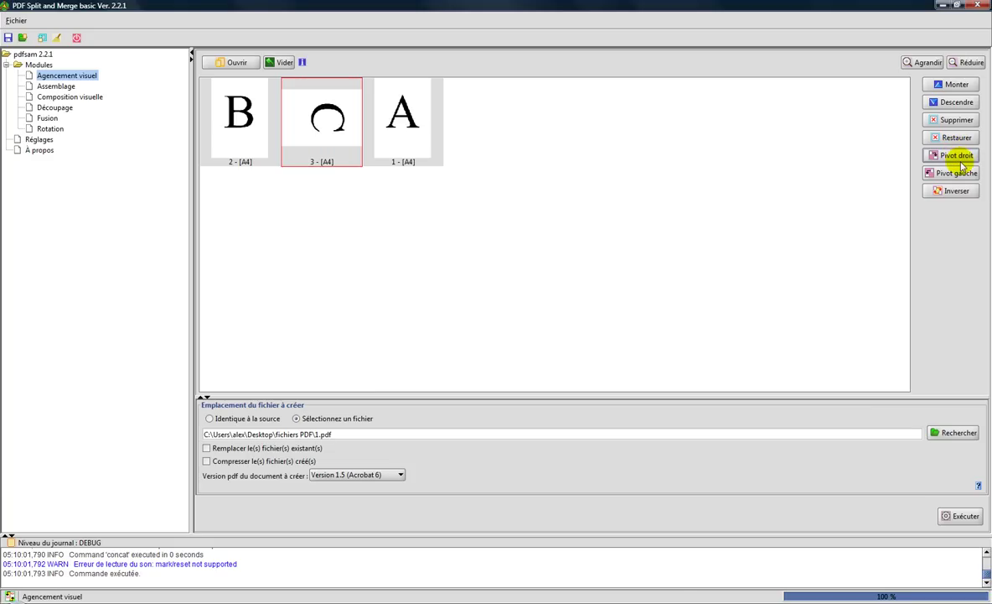
left_click(961, 159)
left_click(959, 158)
left_click(959, 159)
left_click(957, 158)
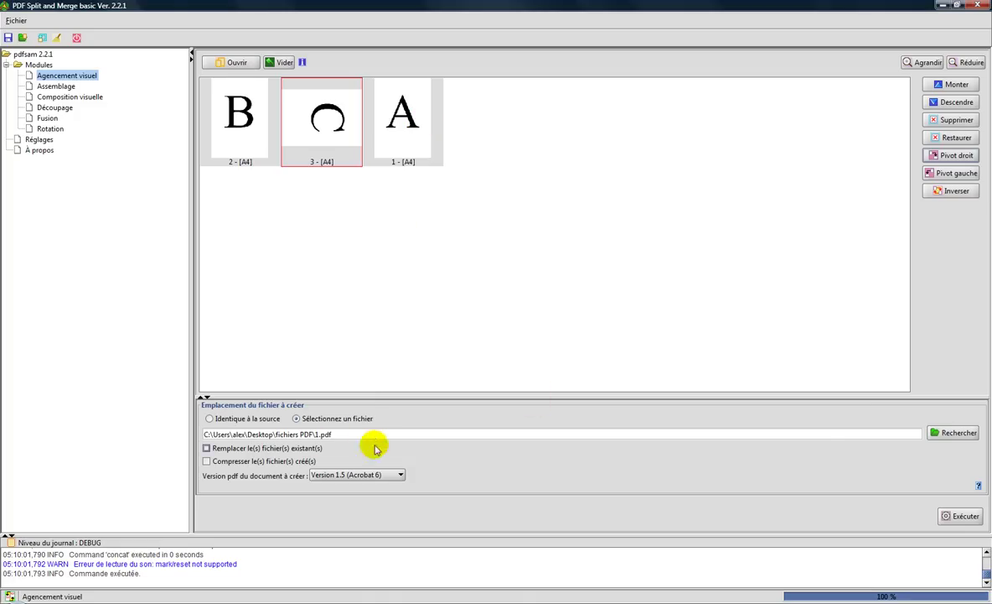
left_click(974, 516)
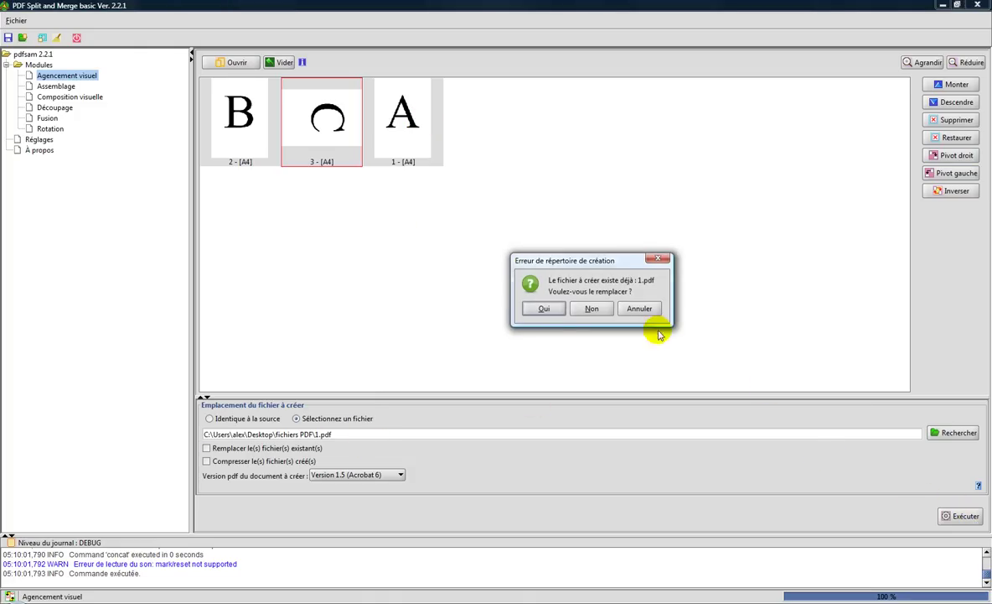
left_click(536, 370)
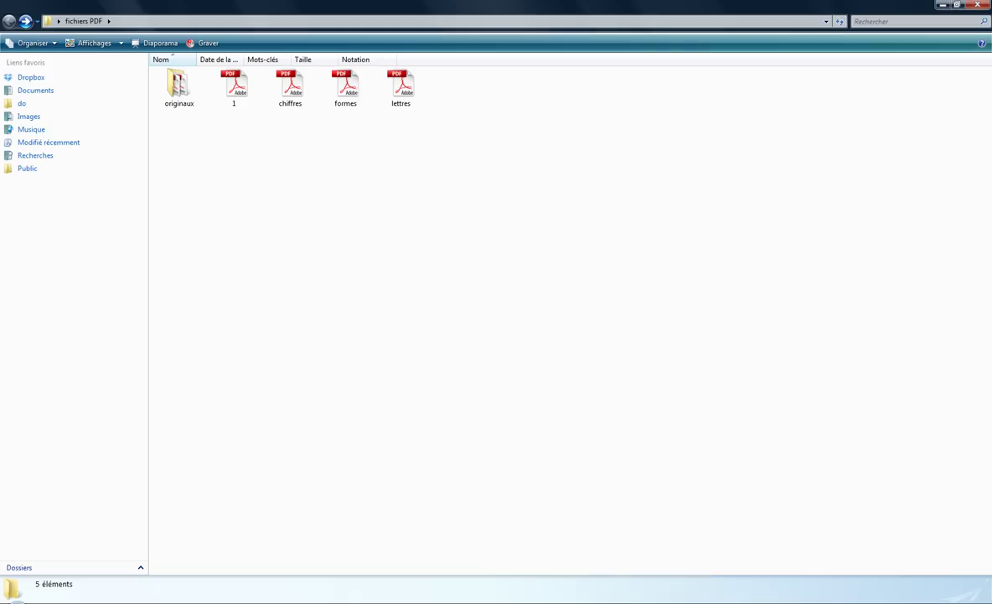
Open the regenerated 1.pdf, check its page order and rotation at 25% zoom, and return to PDF Split and Merge
left_click(237, 88)
double_click(237, 87)
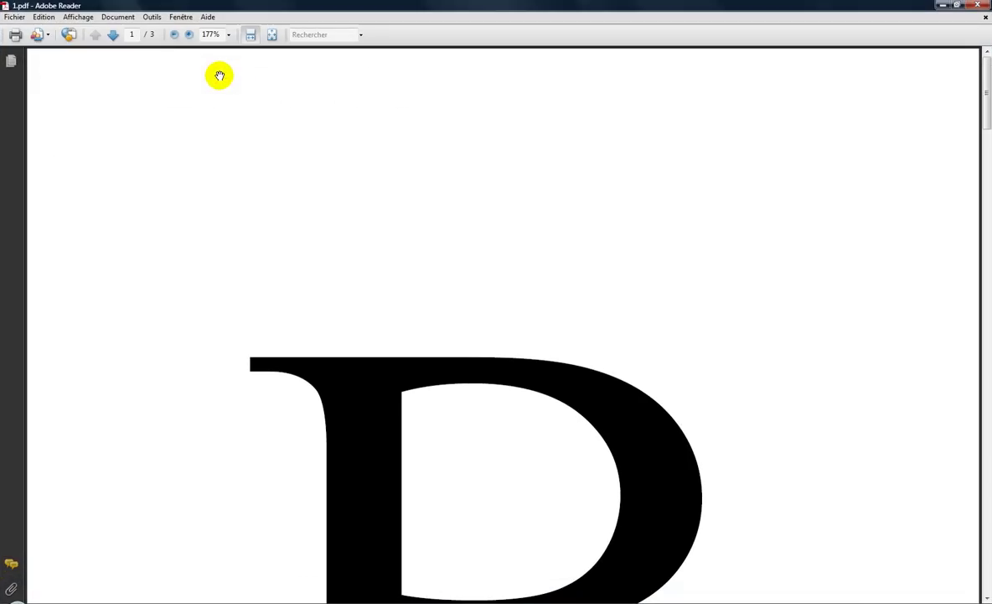
left_click(174, 35)
left_click(173, 36)
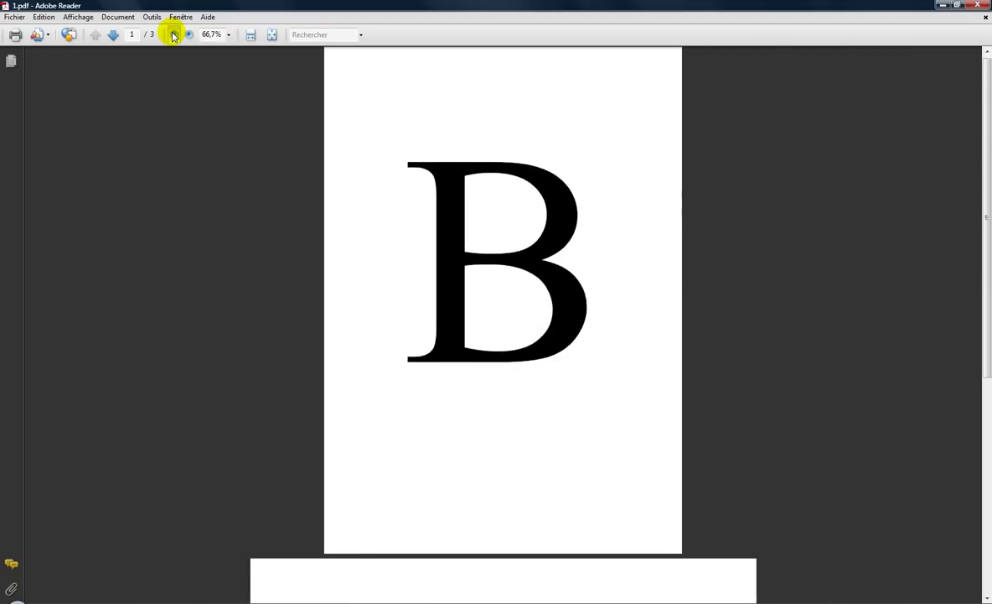
left_click(174, 35)
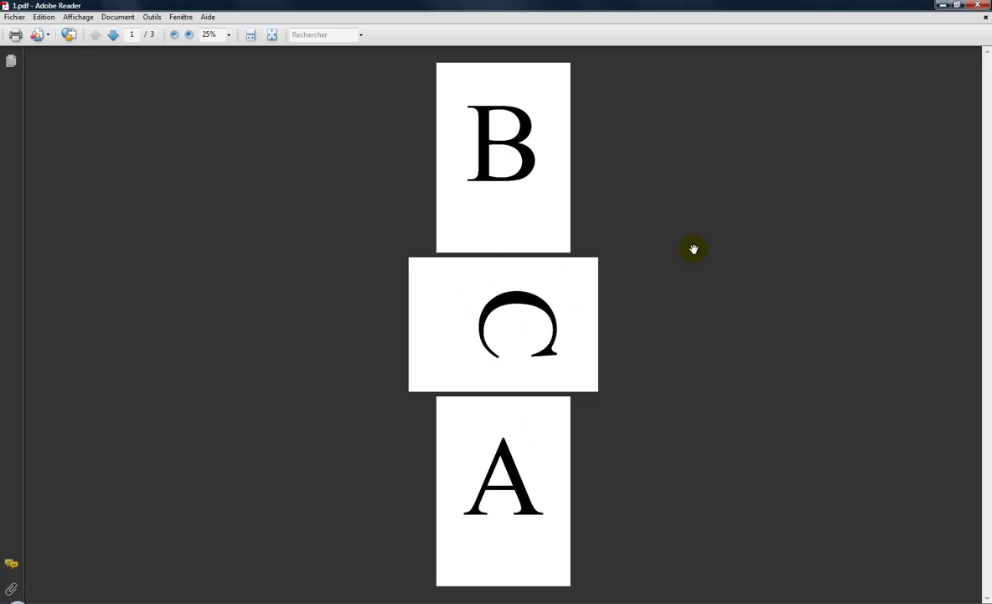
left_click(979, 6)
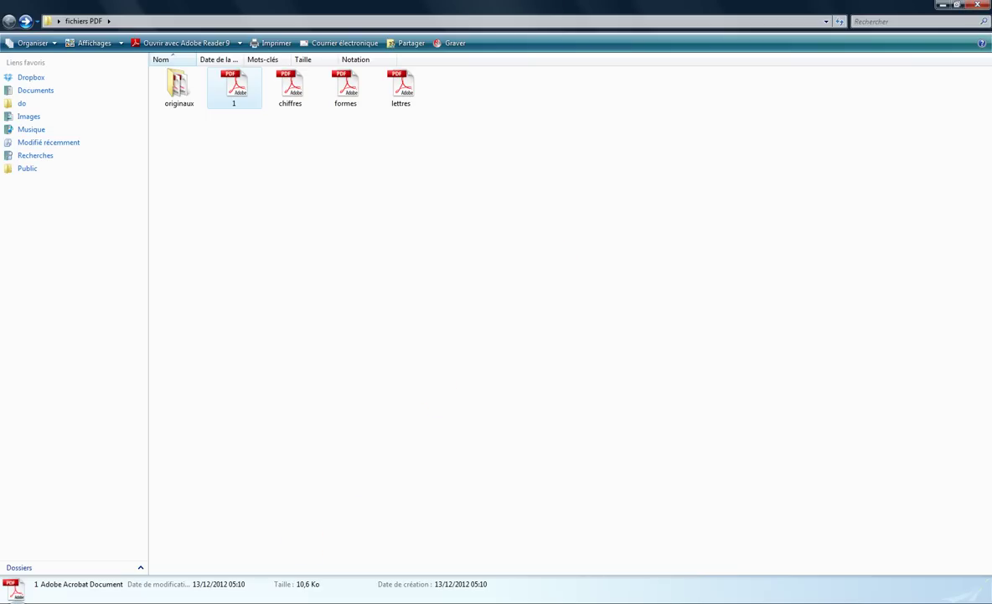
left_click(410, 553)
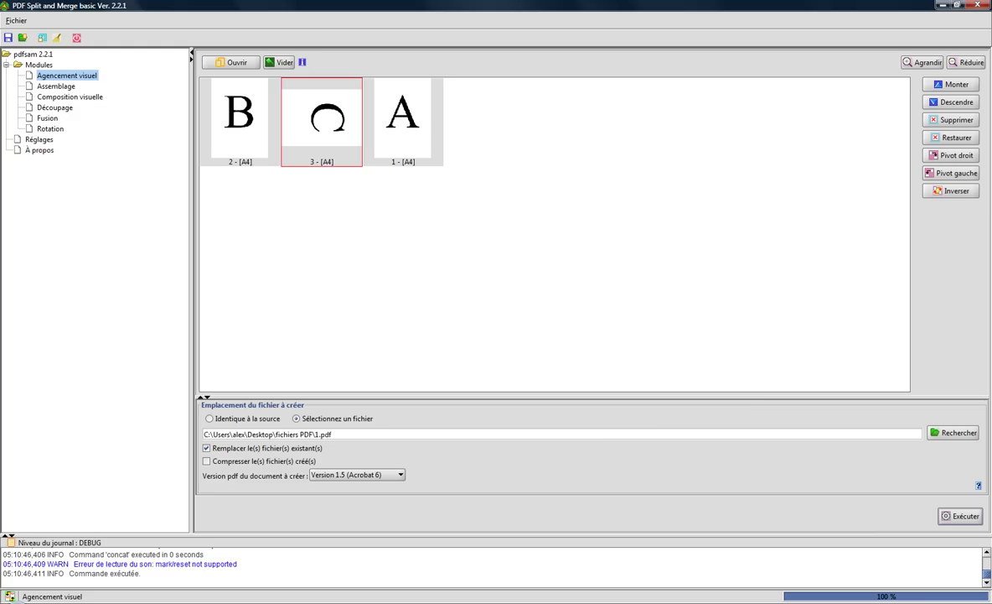
Open the Fusion module and add chiffres.pdf and lettres.pdf to the list of files to merge
left_click(55, 86)
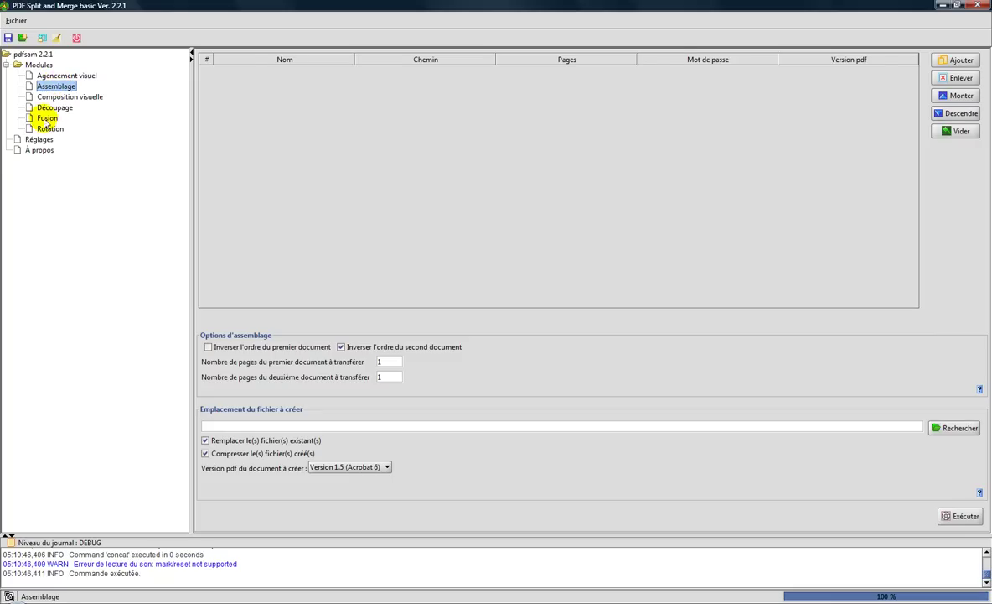
left_click(47, 119)
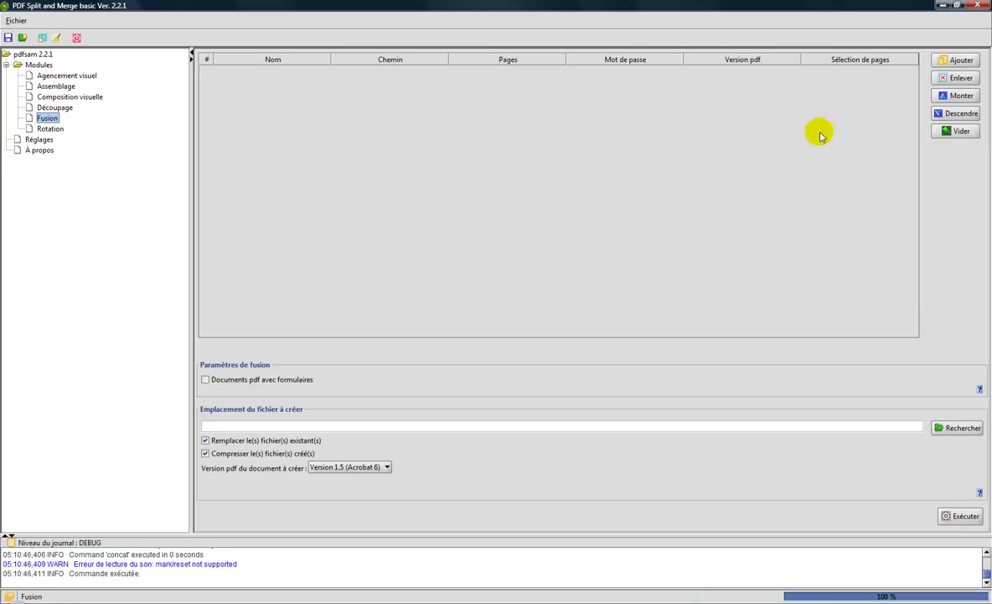
left_click(962, 61)
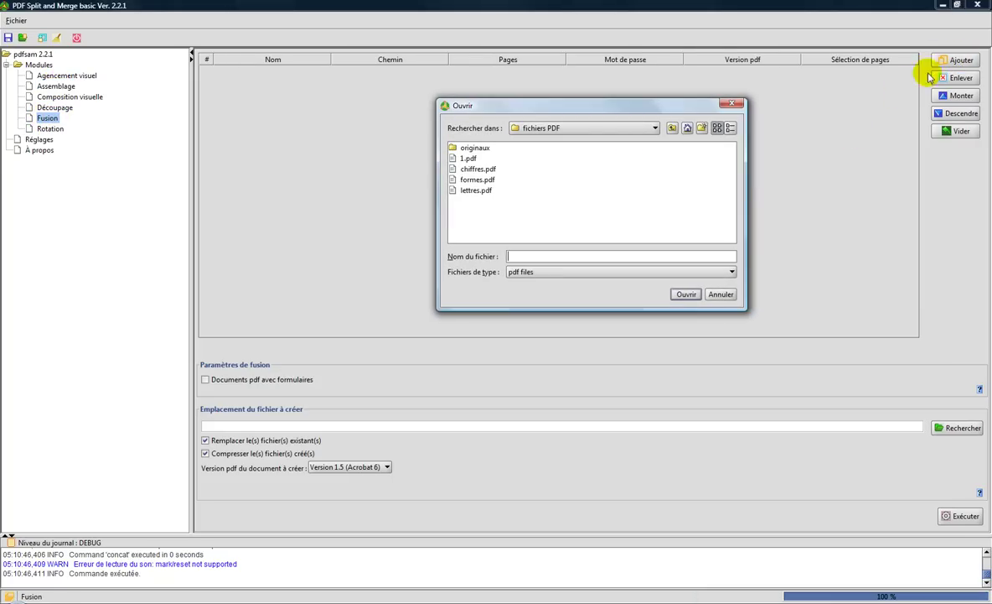
left_click(479, 169)
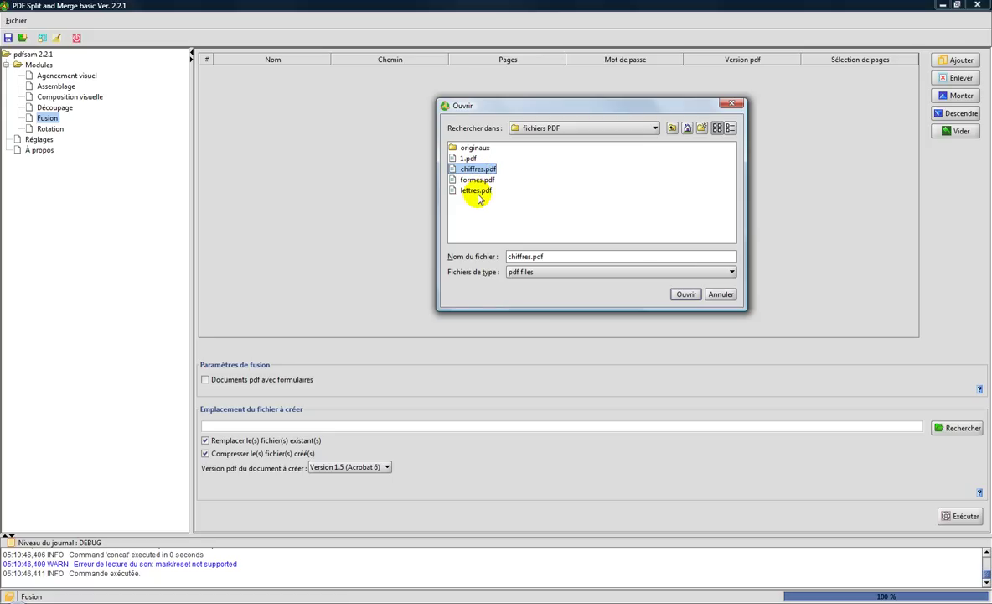
left_click(476, 191, "ctrl")
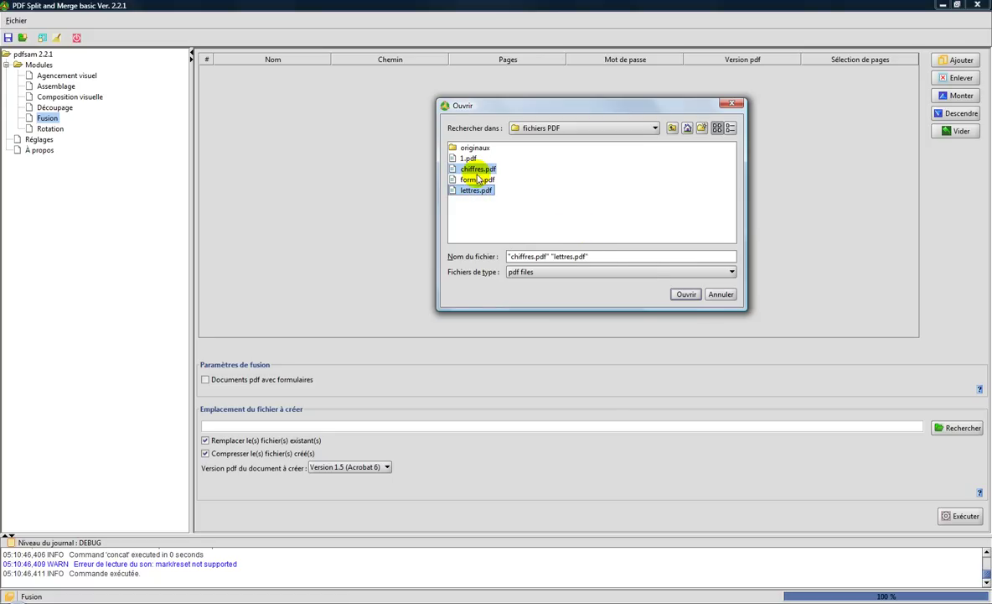
left_click(687, 294)
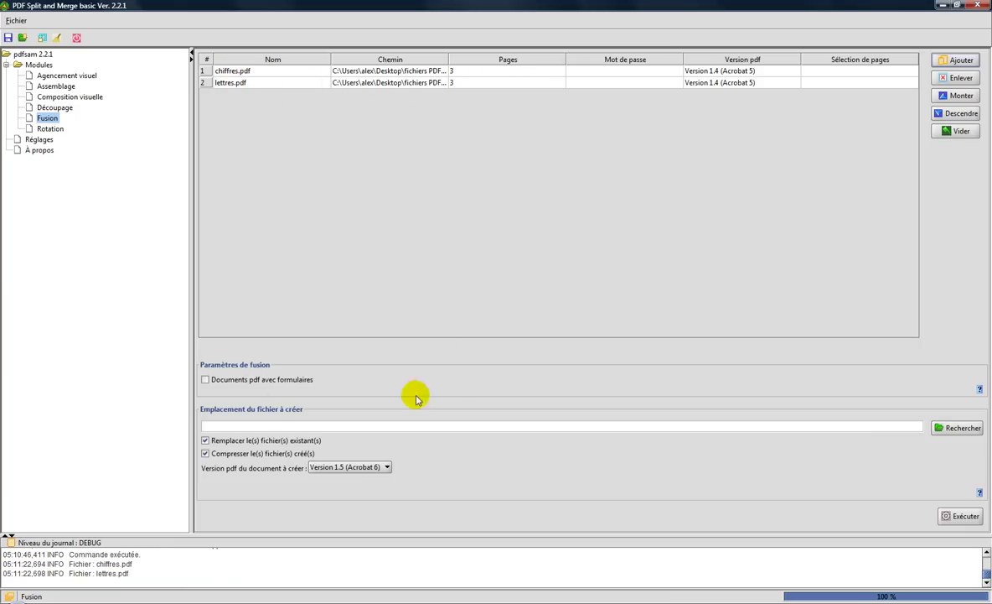
Disable file replacement and compression, set the output file to 2 in the fichiers PDF folder, and run the merge
left_click(207, 441)
left_click(206, 454)
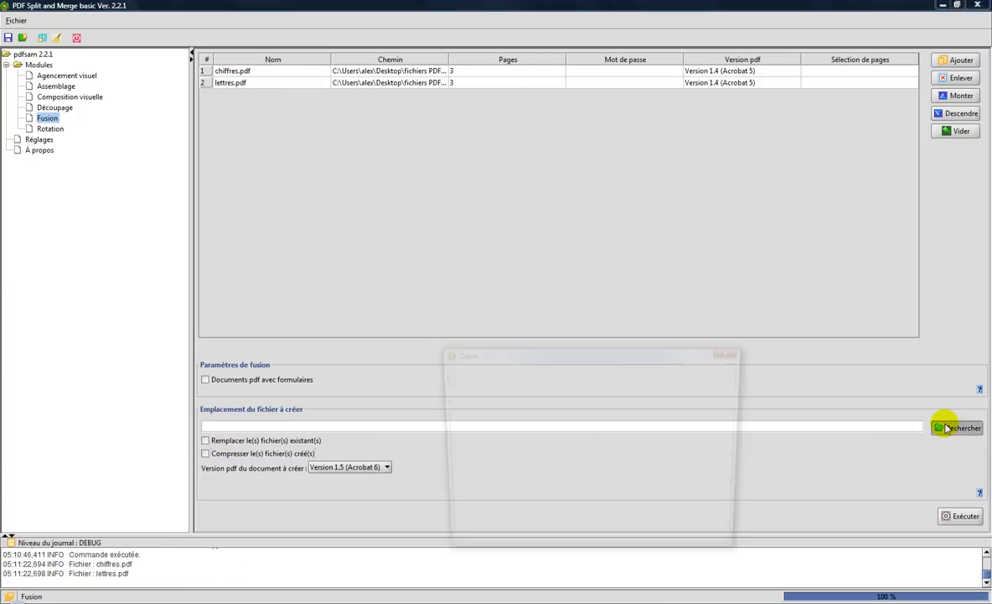
left_click(946, 428)
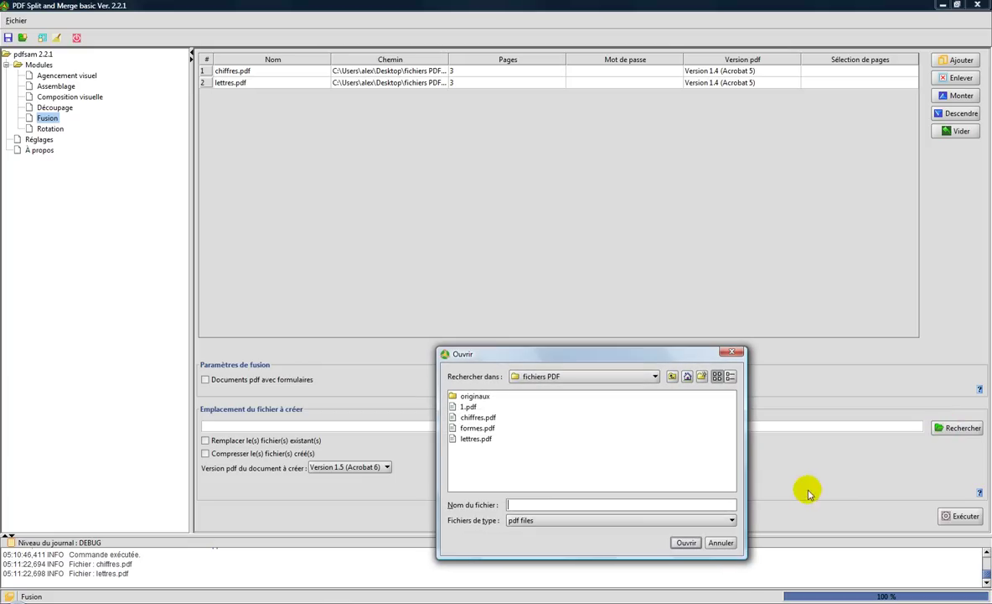
left_click(530, 503)
type("2")
left_click(686, 542)
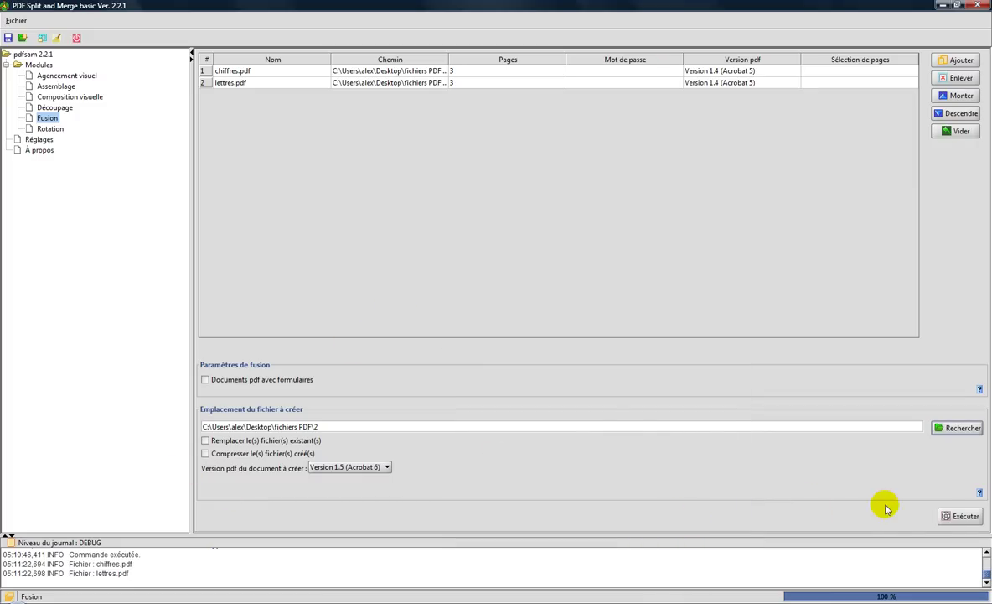
left_click(955, 519)
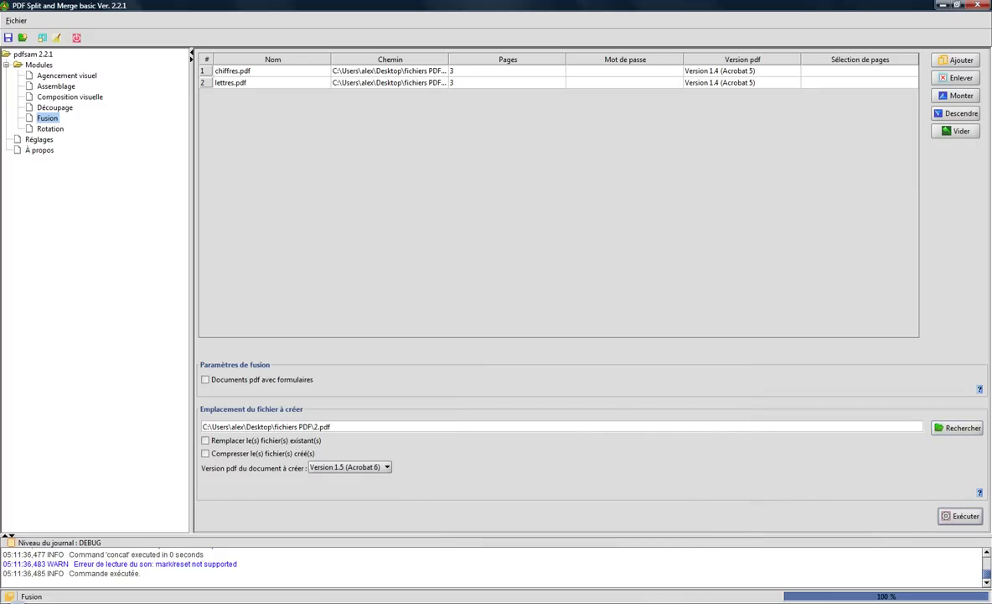
Open the merged 2.pdf from the fichiers PDF folder, check its page order at 12.5% zoom, and return to PDF Split and Merge
left_click(235, 600)
double_click(292, 92)
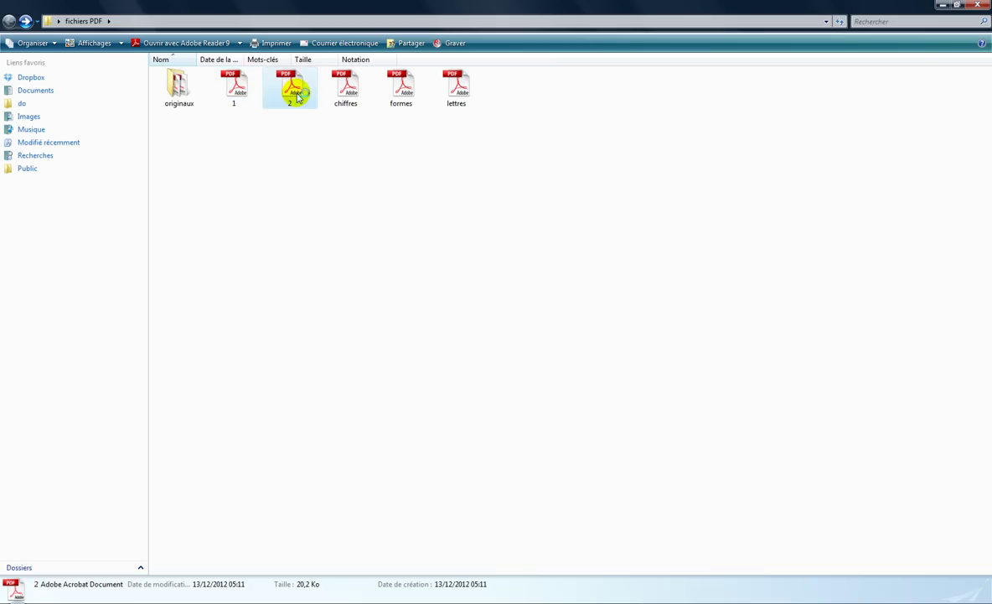
left_click(174, 34)
left_click(174, 35)
left_click(175, 34)
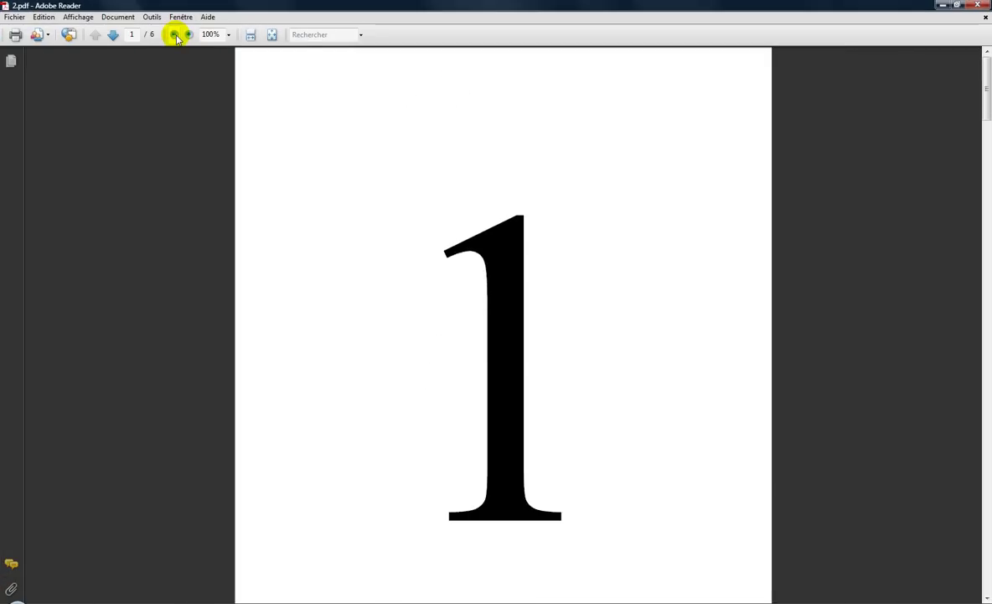
left_click(174, 34)
left_click(174, 34)
left_click(174, 35)
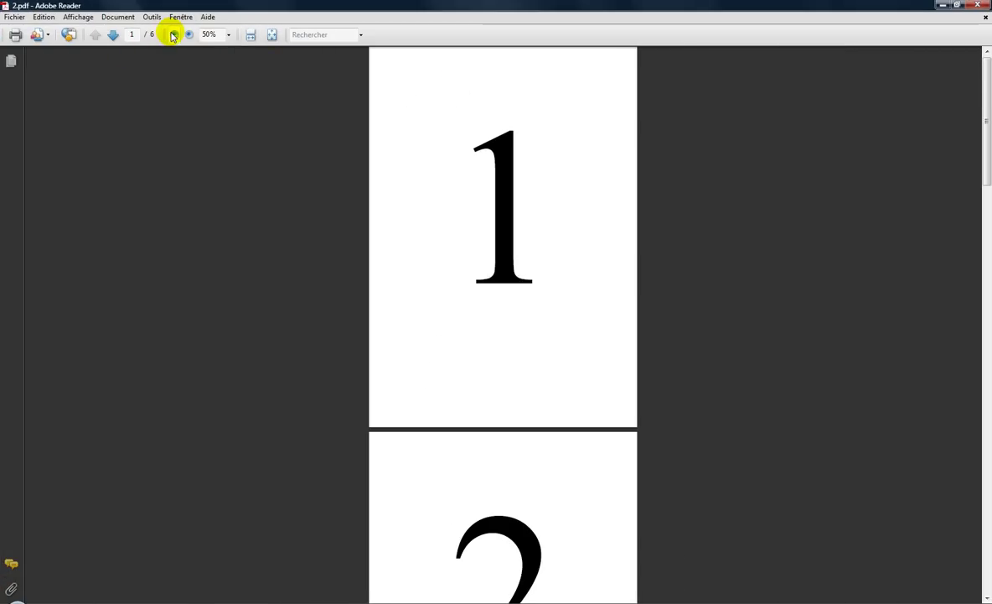
left_click(174, 34)
left_click(173, 34)
left_click(173, 34)
left_click(173, 34)
left_click(173, 35)
left_click(190, 34)
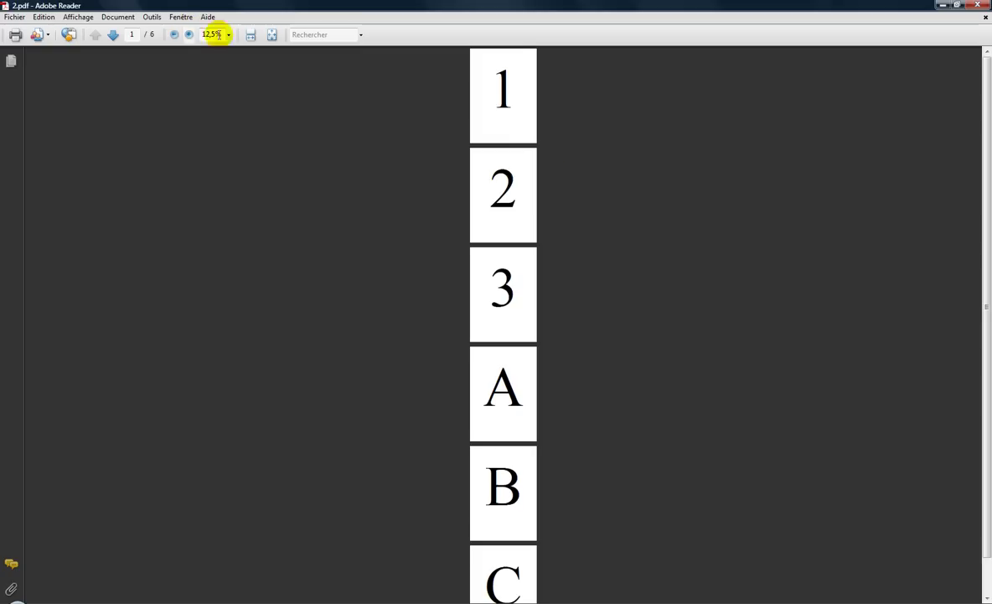
scroll(523, 459, "down", 1)
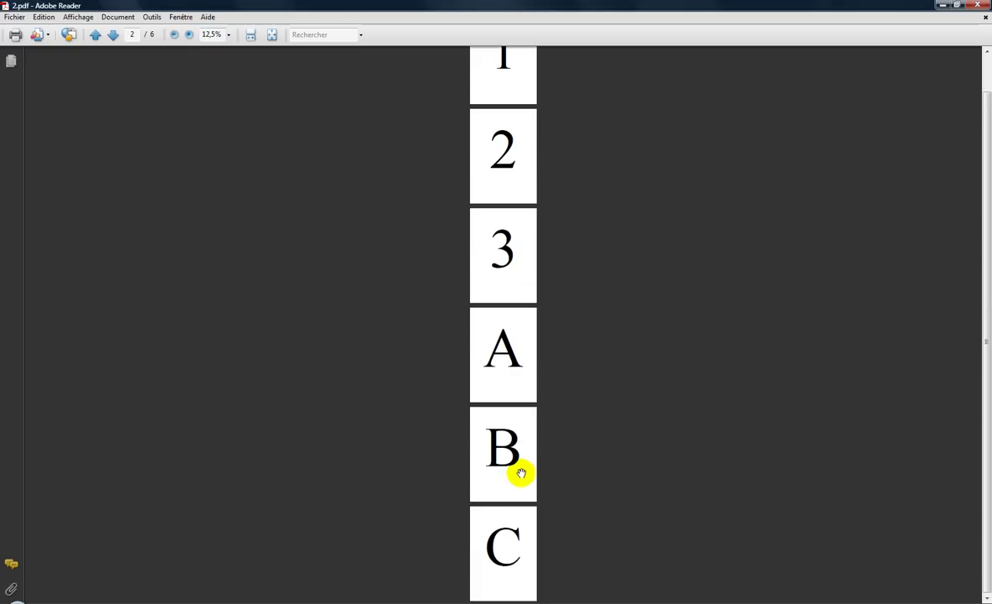
left_click(981, 5)
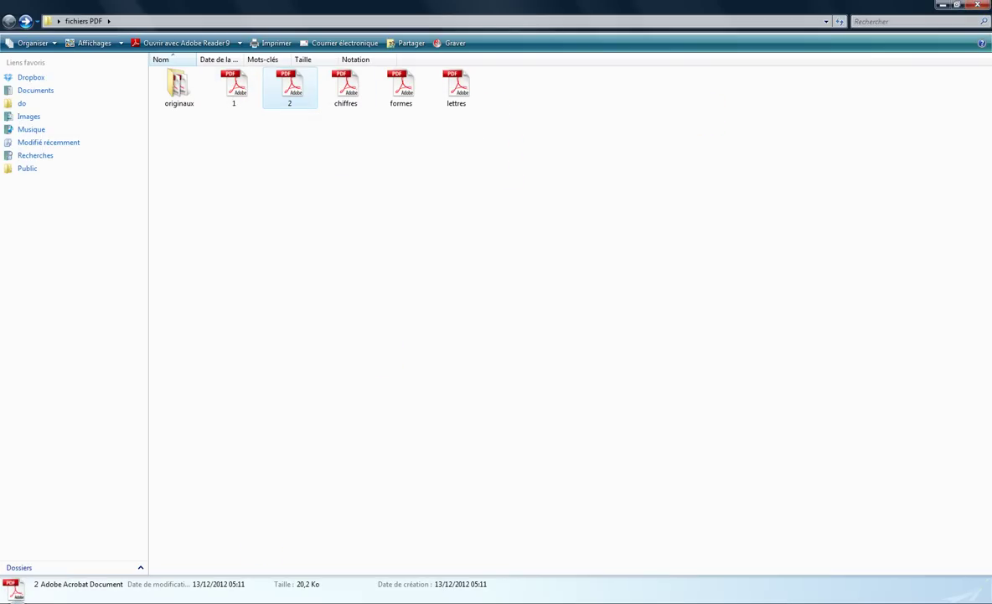
left_click(424, 570)
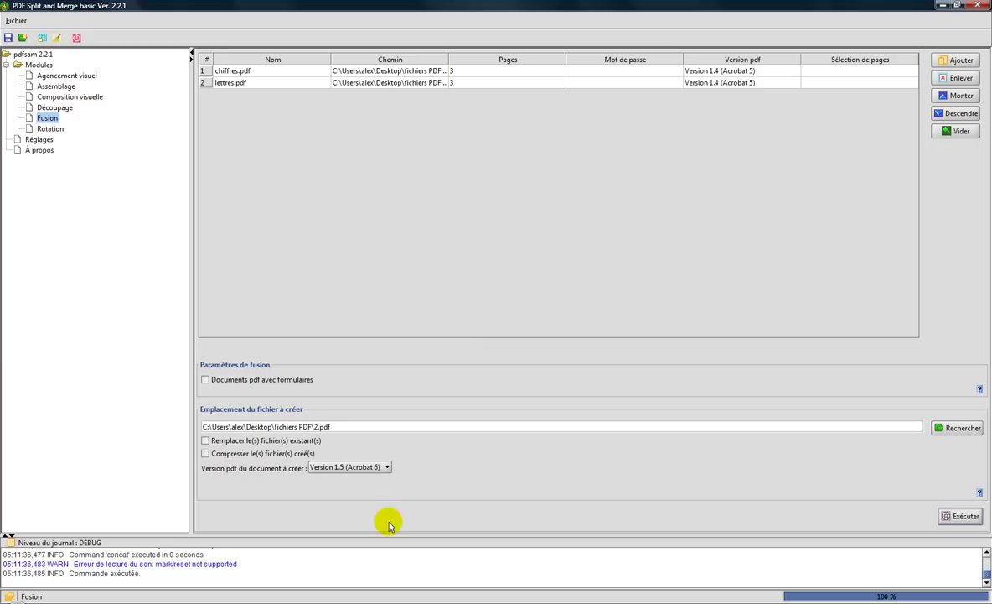
left_click(76, 77)
left_click(61, 84)
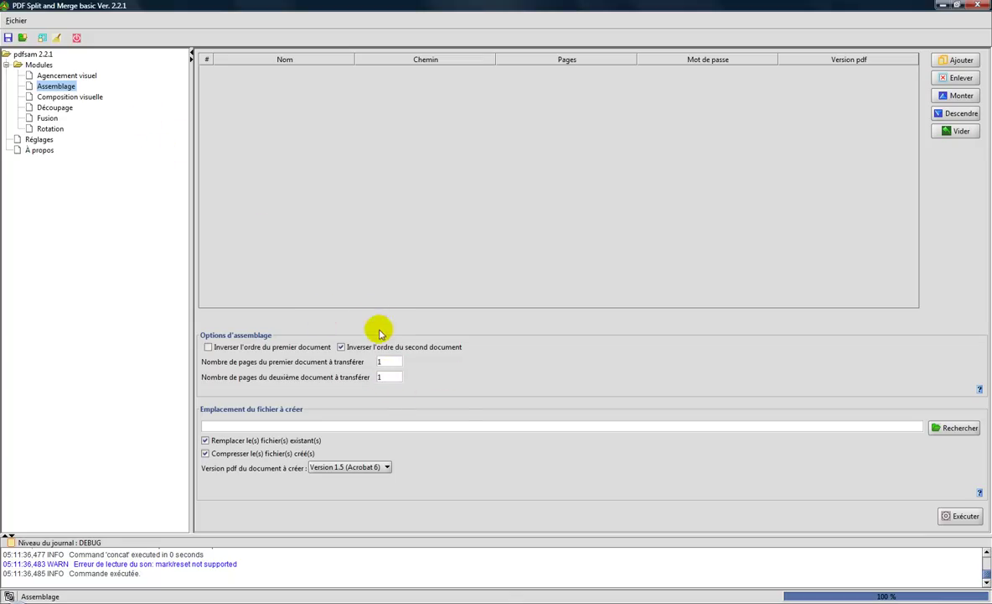
left_click(48, 118)
left_click(55, 87)
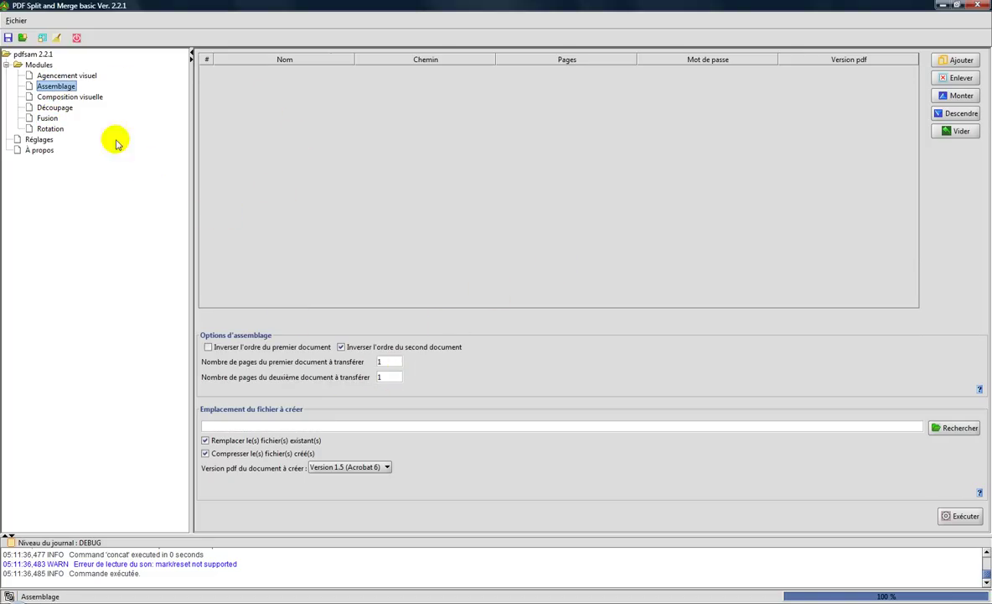
Load chiffres.pdf, formes.pdf and lettres.pdf into the Composition visuelle module and view the pages of formes.pdf and lettres.pdf
left_click(70, 97)
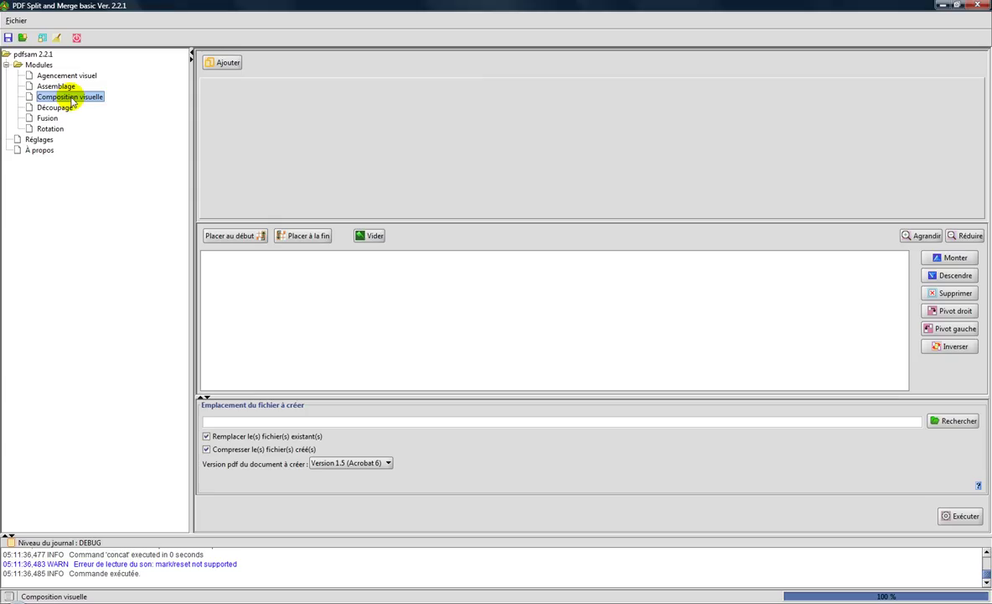
left_click(222, 63)
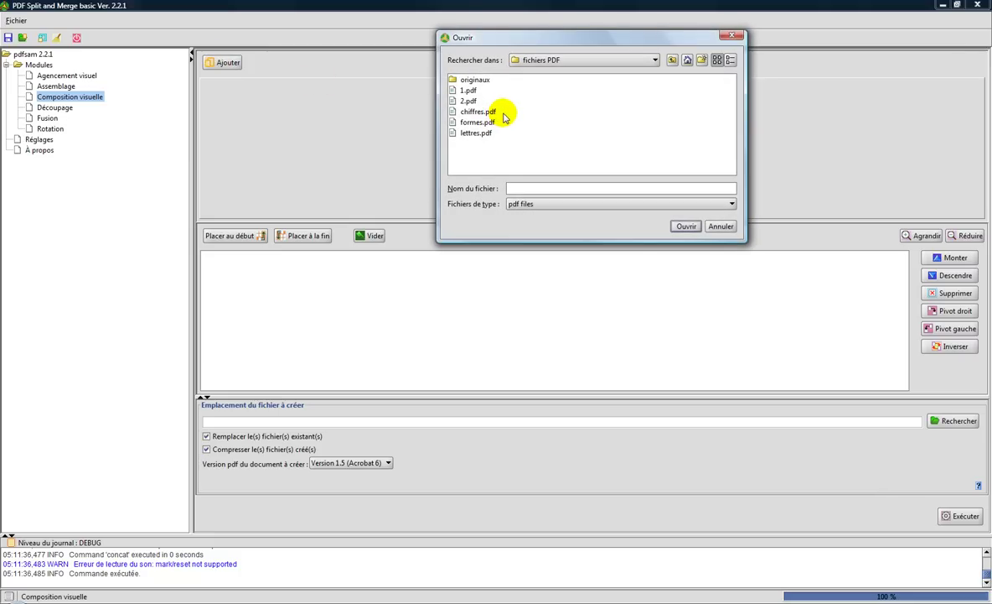
left_click(476, 111)
left_click(476, 123, "ctrl")
left_click(475, 133, "ctrl")
left_click(681, 229)
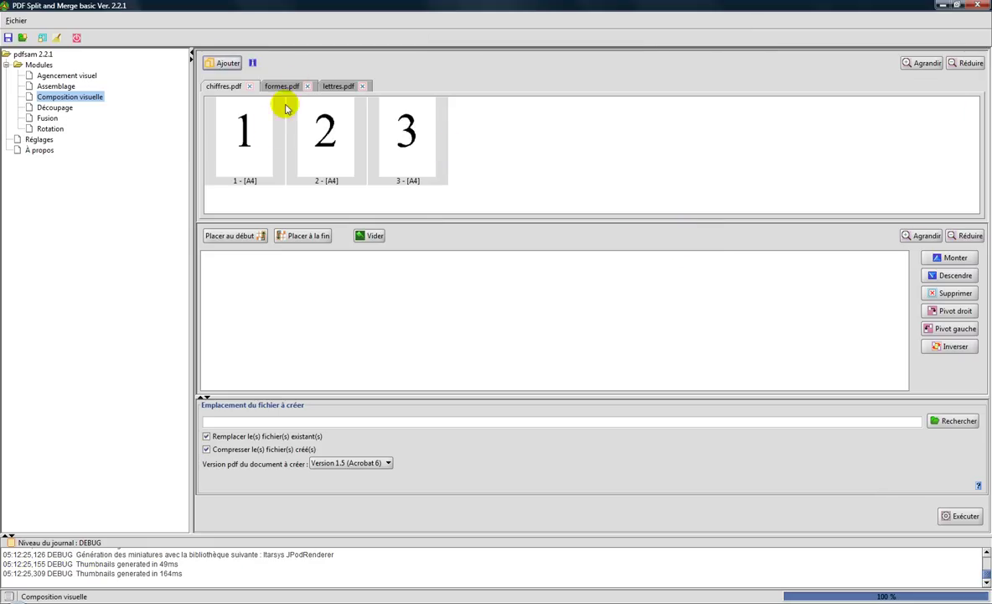
left_click(276, 87)
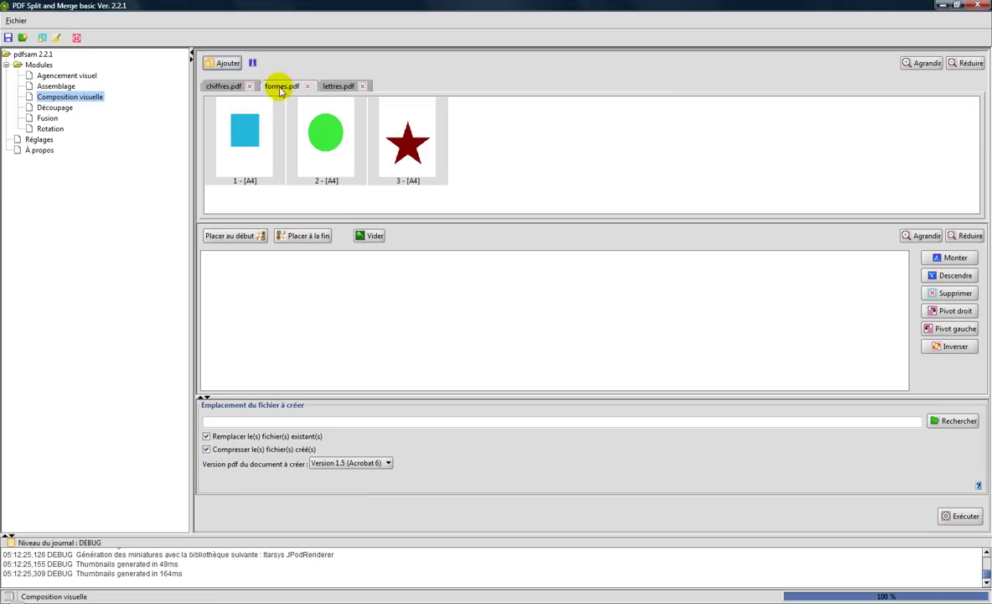
left_click(338, 85)
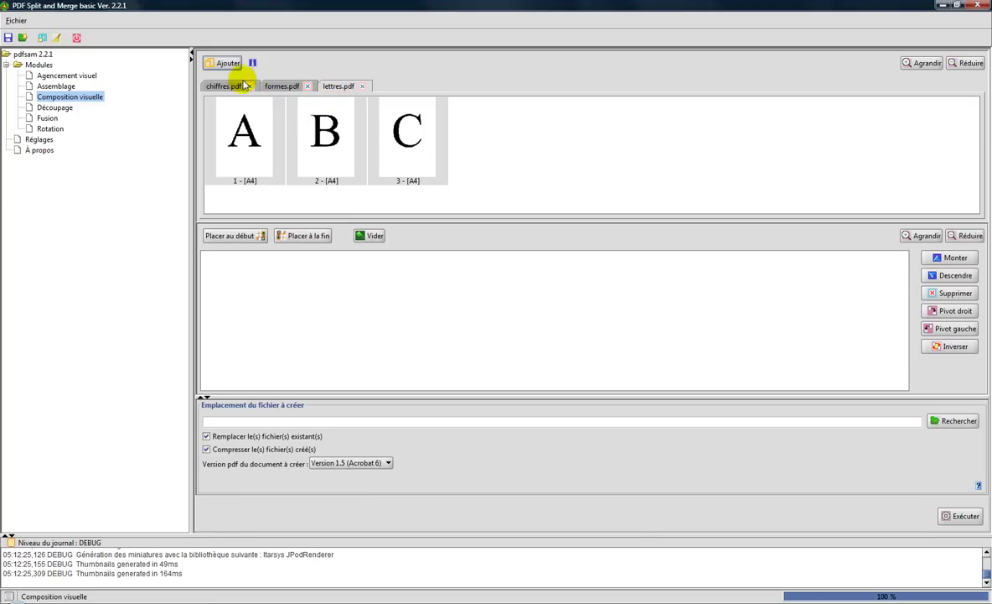
Compose a document from page 2 of chiffres.pdf, the green circle page twice and the star page of formes.pdf, and page A of lettres.pdf
left_click(220, 85)
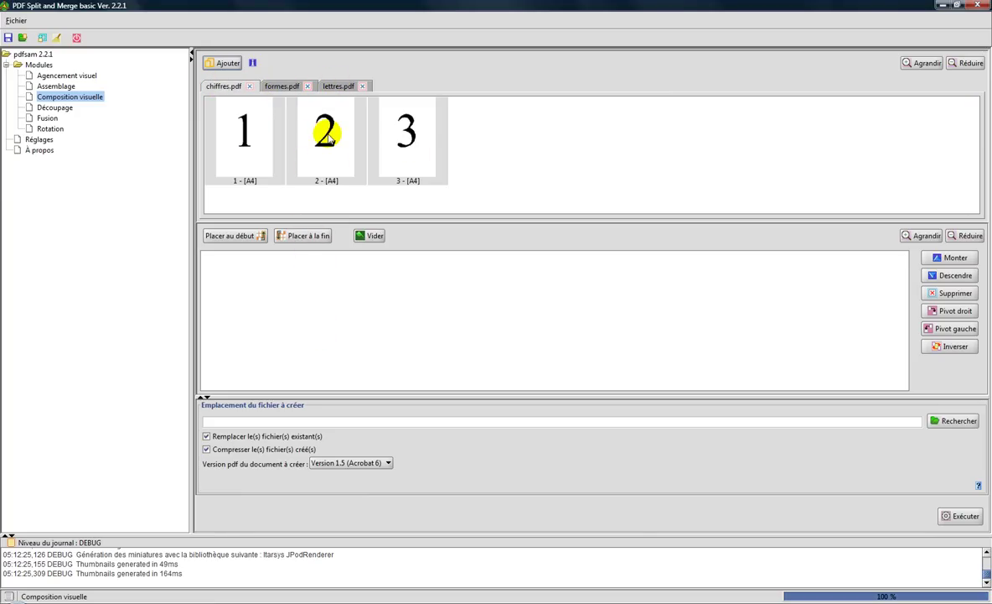
left_click_drag(331, 127, 246, 273)
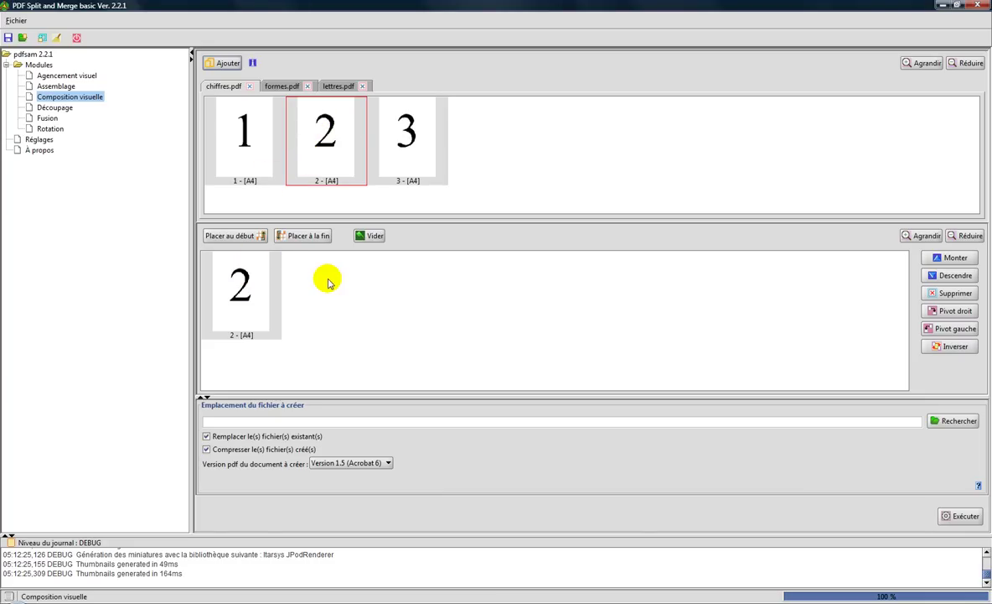
left_click(270, 85)
left_click_drag(347, 142, 325, 277)
left_click_drag(321, 137, 373, 293)
left_click_drag(406, 140, 456, 281)
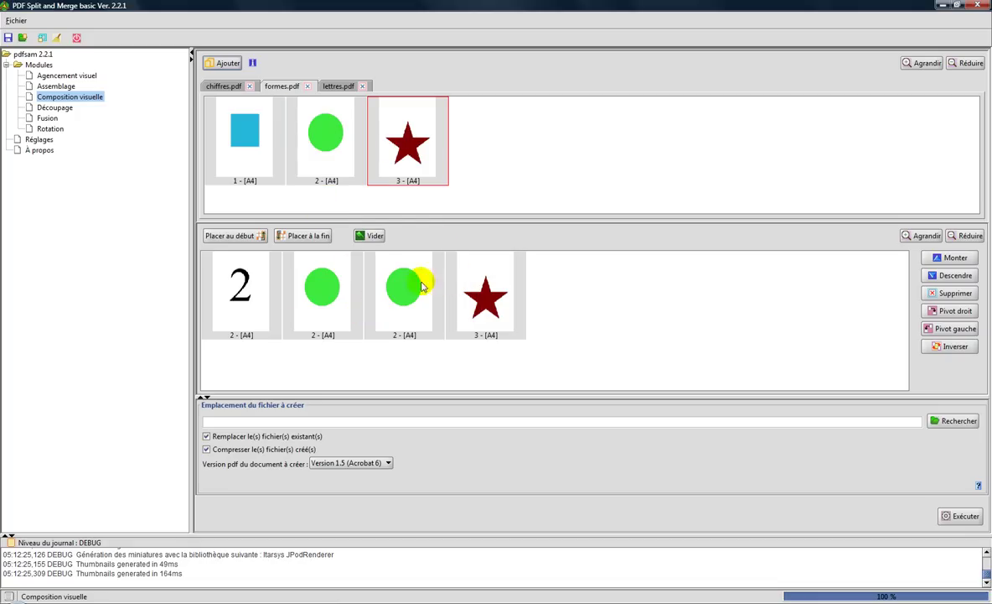
left_click(340, 85)
left_click_drag(240, 132, 538, 283)
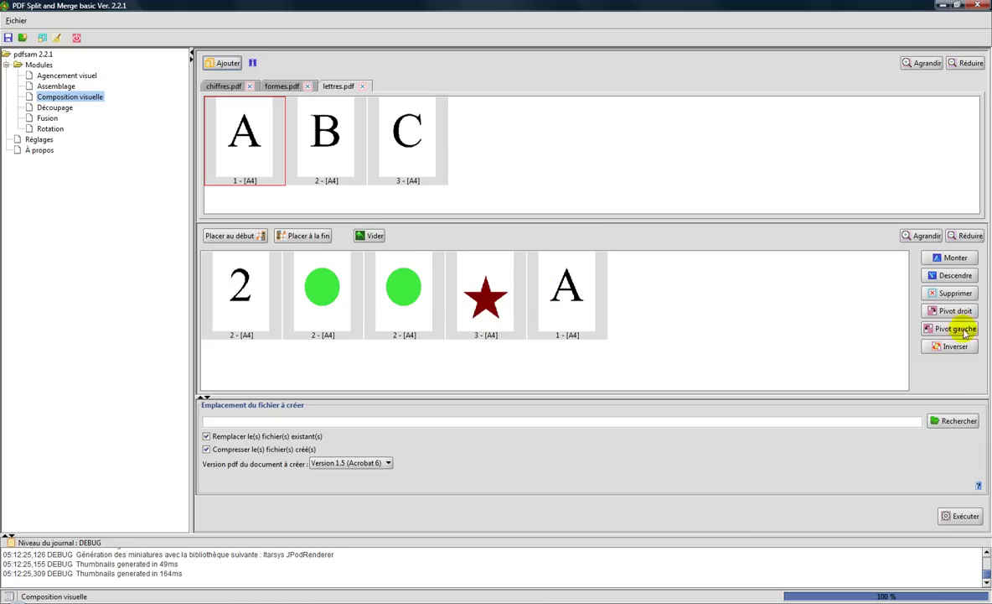
Disable file replacement and compression, set the output file to 3 in the fichiers PDF folder, and generate the composed PDF
left_click(222, 436)
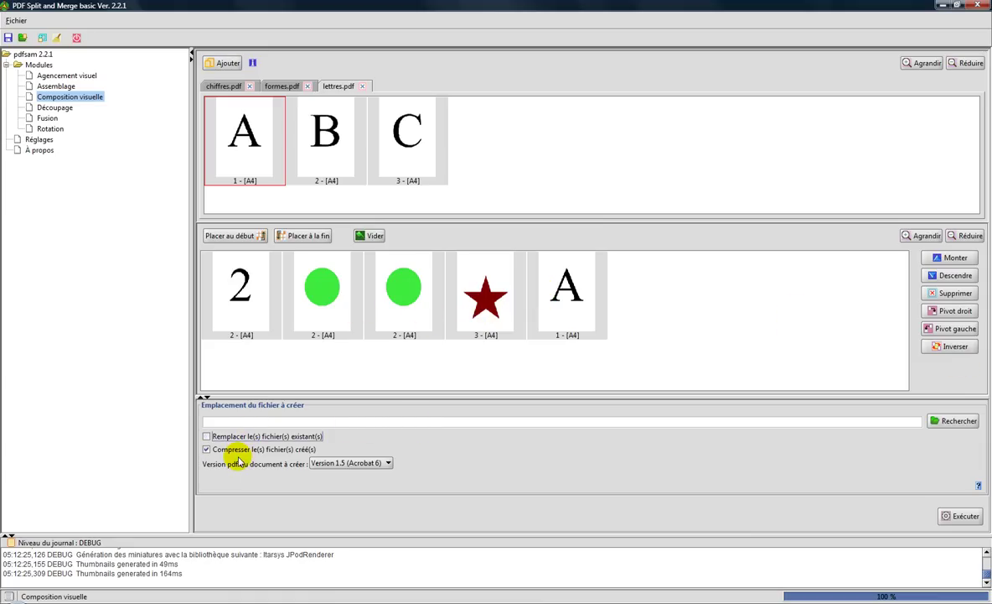
left_click(231, 450)
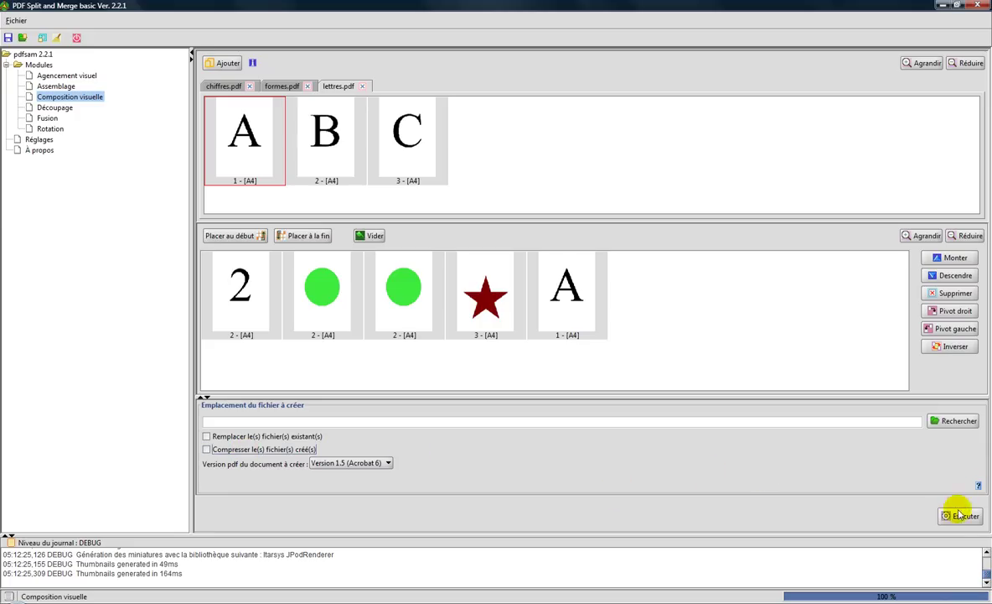
left_click(965, 419)
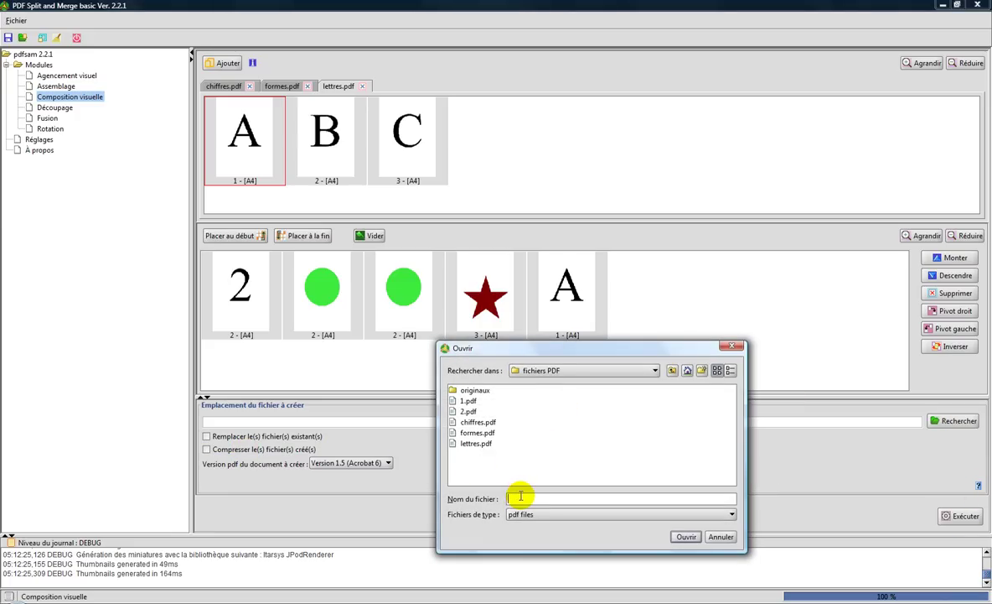
left_click(683, 536)
left_click(961, 518)
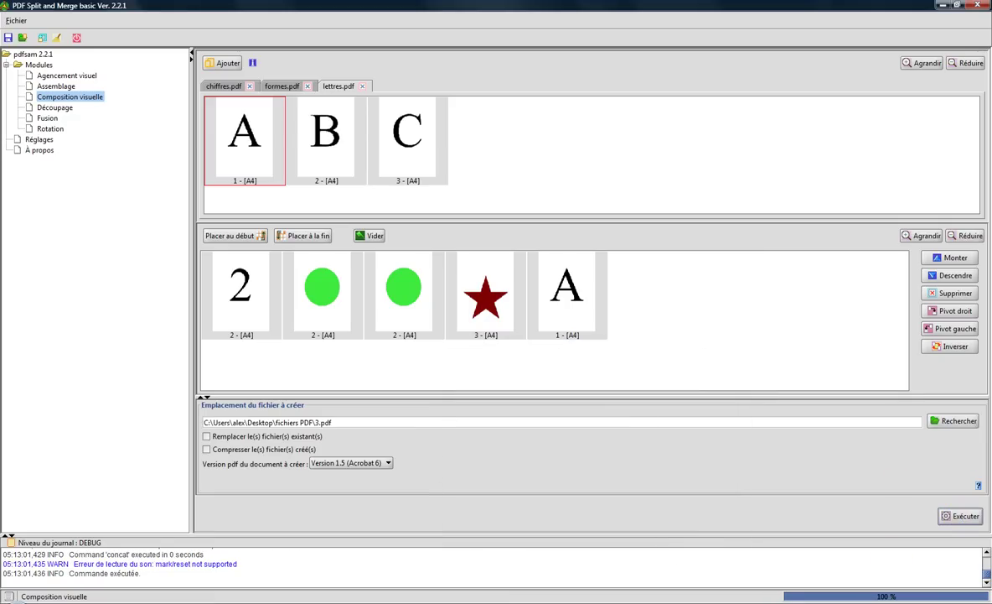
Open the composed 3.pdf from the fichiers PDF folder, check its page order at 12.5% zoom, and return to PDF Split and Merge
left_click(251, 596)
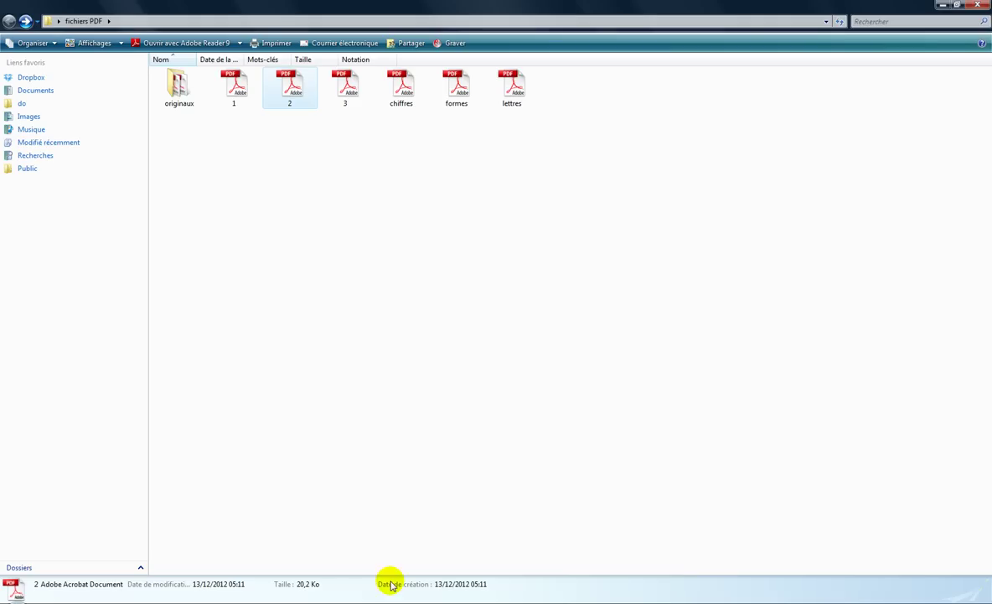
double_click(355, 90)
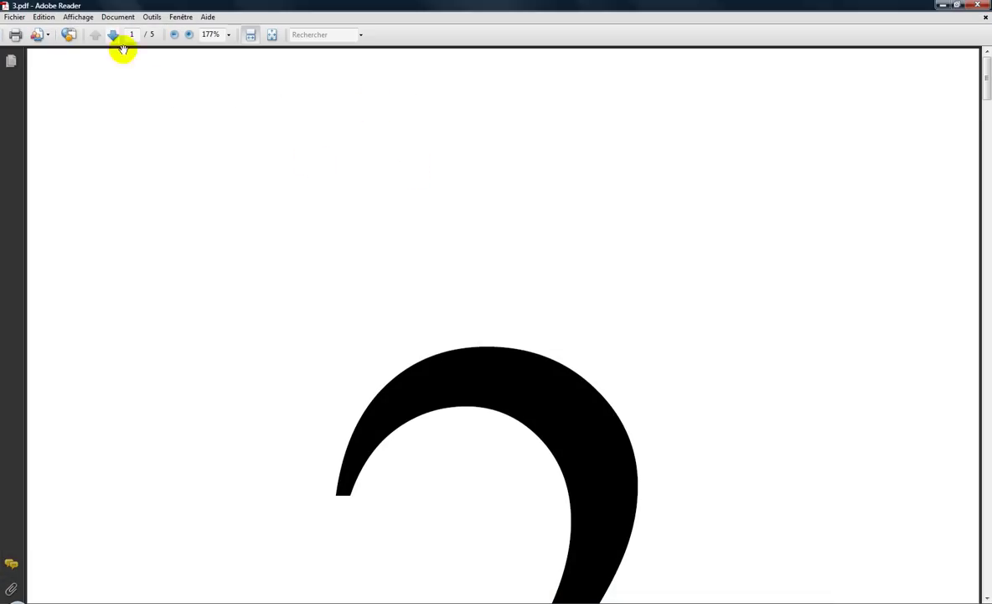
left_click(174, 35)
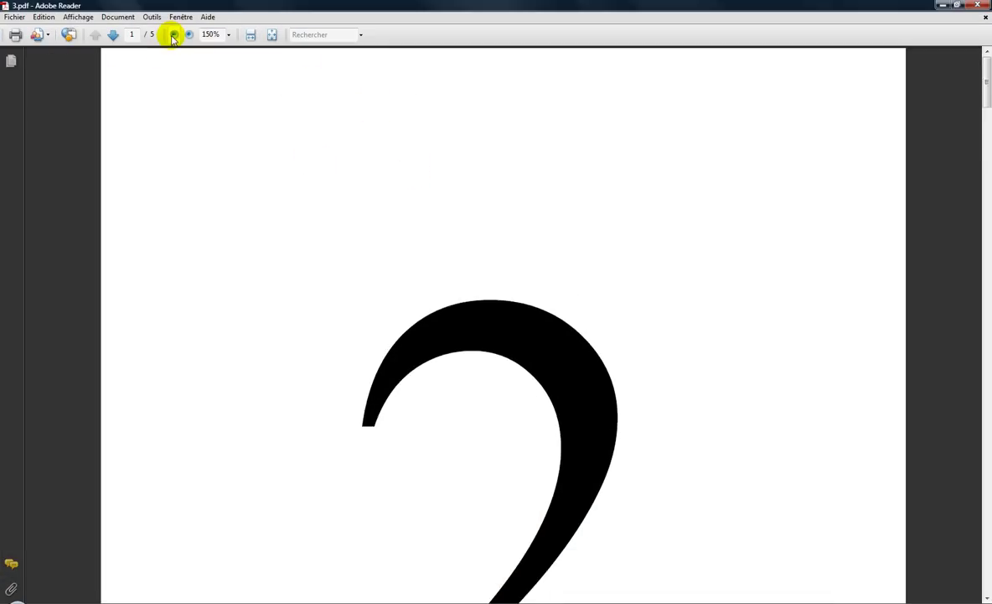
left_click(174, 35)
left_click(174, 36)
left_click(173, 35)
left_click(173, 35)
left_click(174, 35)
left_click(173, 35)
left_click(174, 35)
left_click(174, 35)
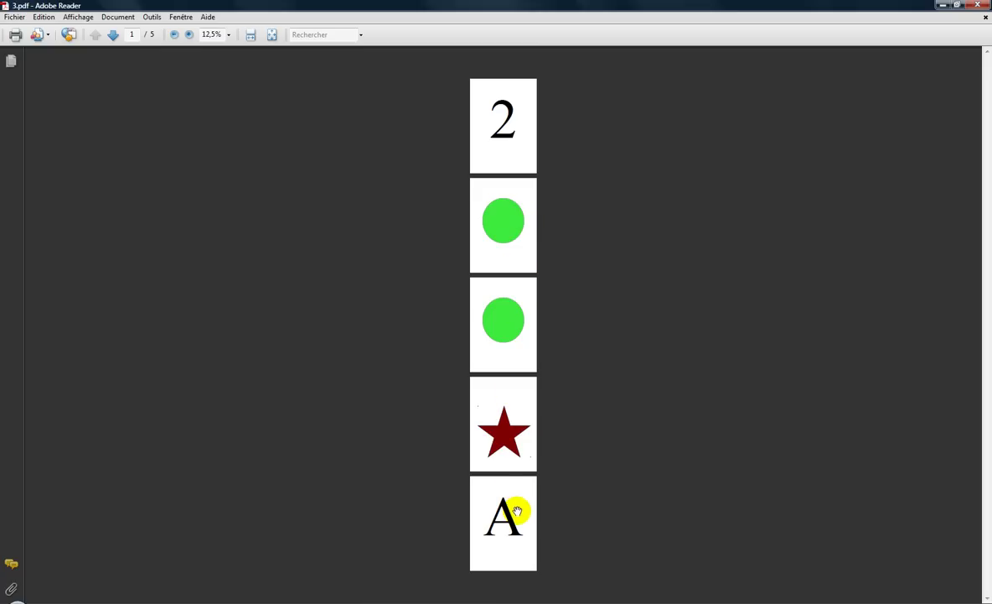
left_click(977, 6)
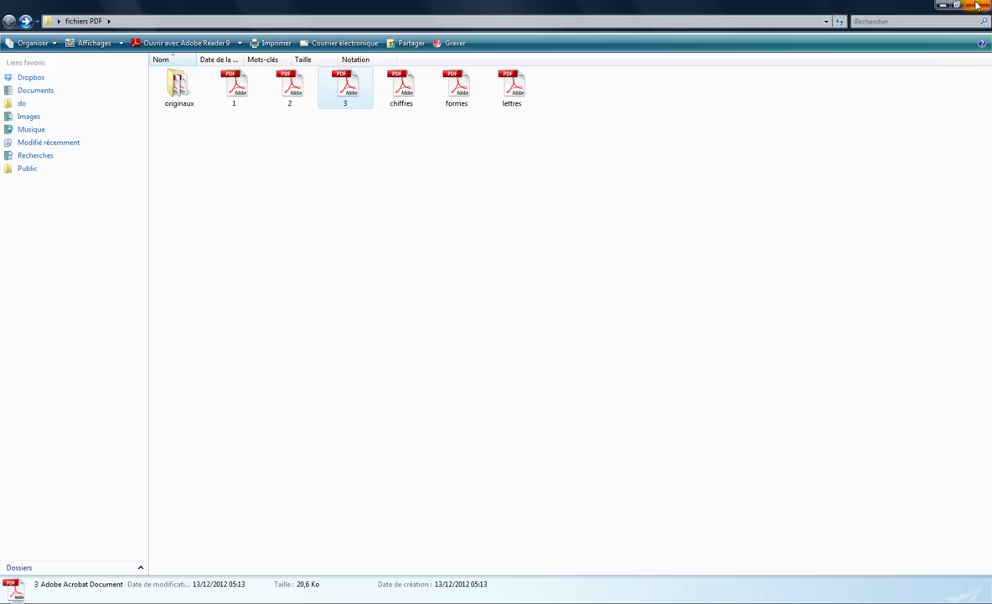
key("alt+Tab")
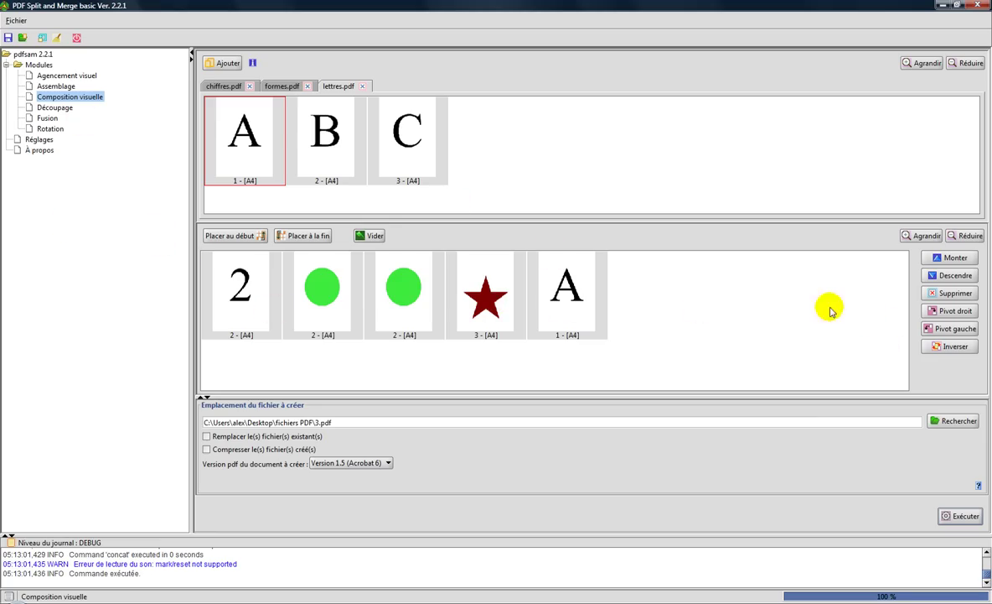
Rotate page A of the composed document a quarter turn to the right
left_click(537, 284)
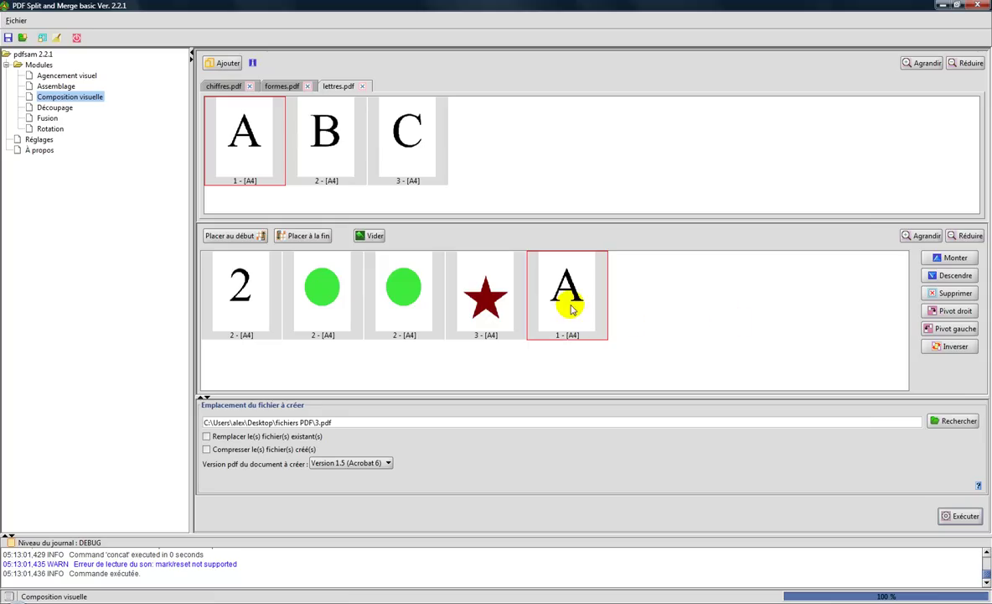
left_click(953, 312)
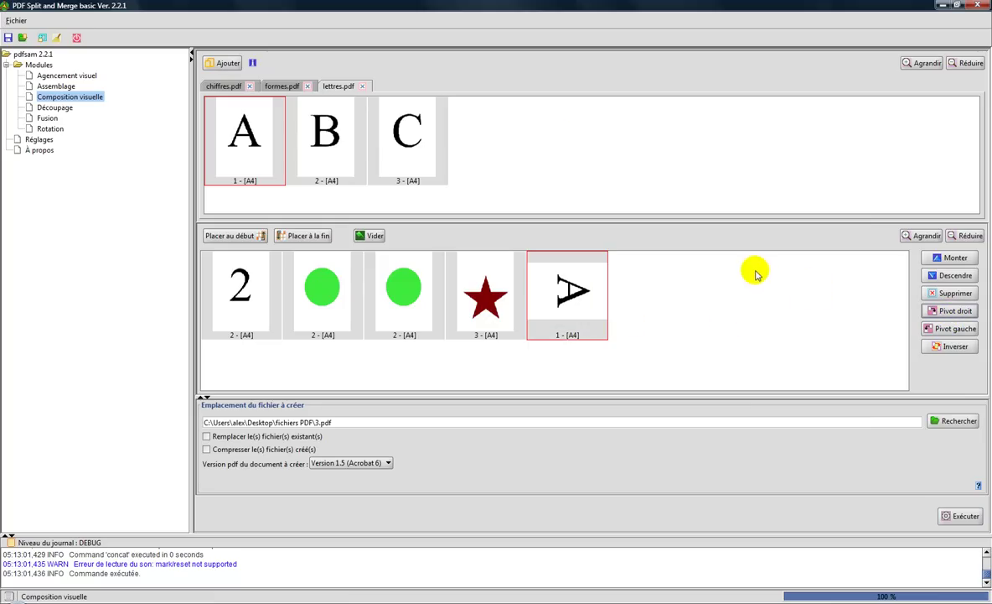
Load lettres.pdf into the Découpage module and choose to split it page by page, after viewing the file size options
left_click(52, 108)
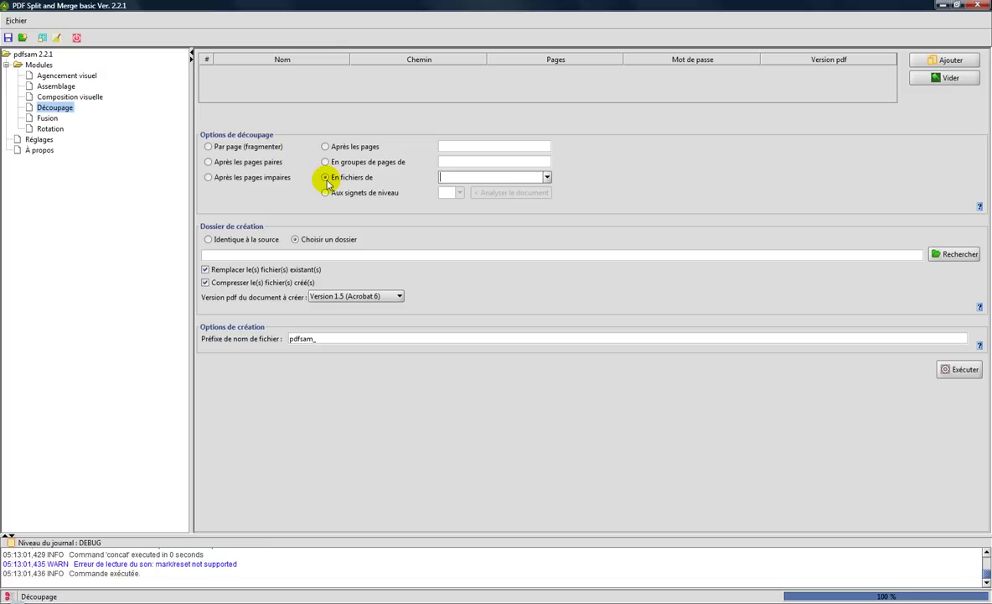
left_click(547, 177)
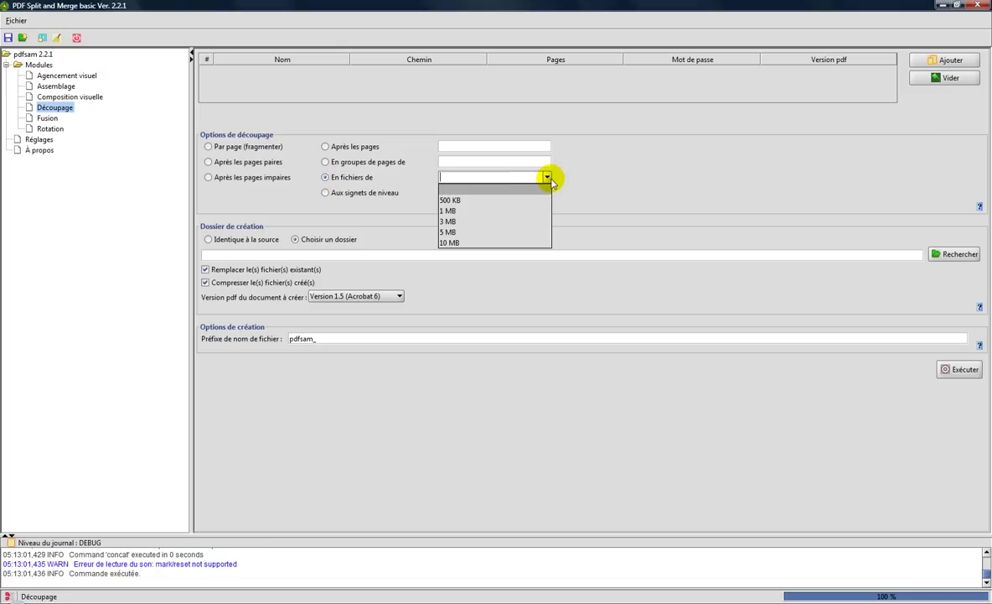
left_click(586, 174)
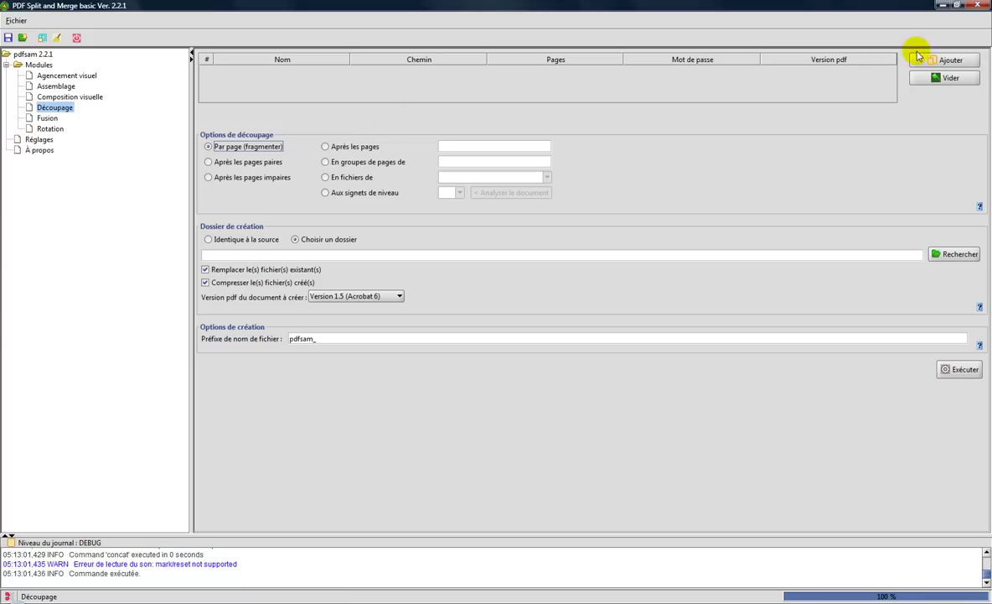
left_click(939, 65)
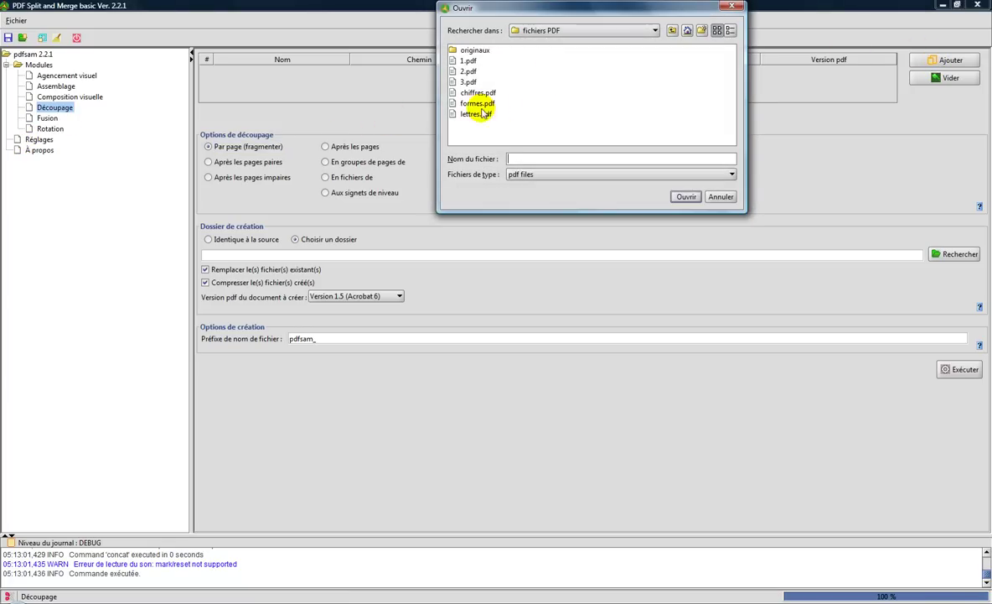
left_click(684, 196)
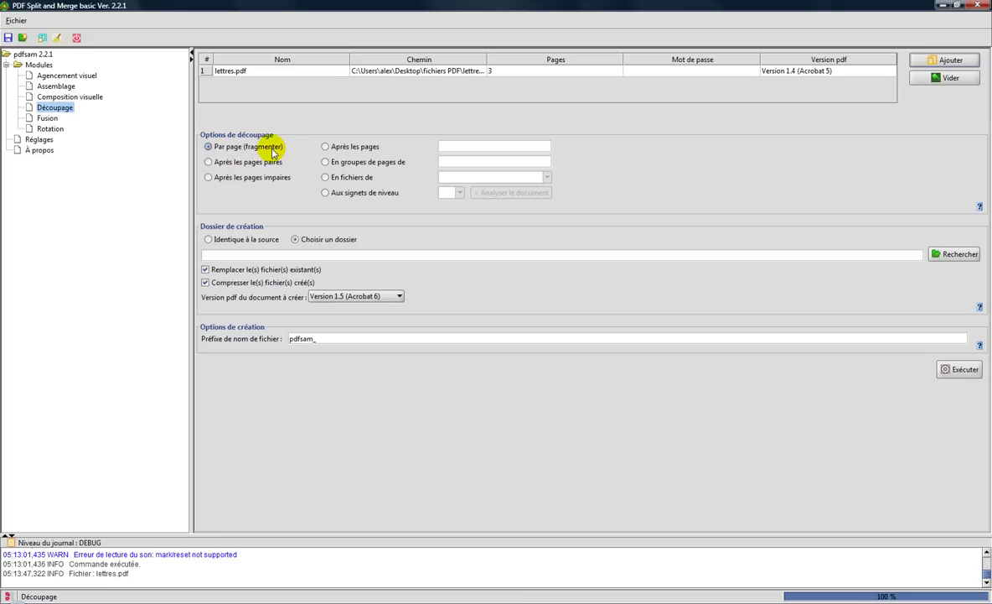
Split lettres.pdf into the fichiers PDF folder with the file name prefix aaaaaaaa and with file replacement and compression disabled
left_click(206, 269)
left_click(205, 282)
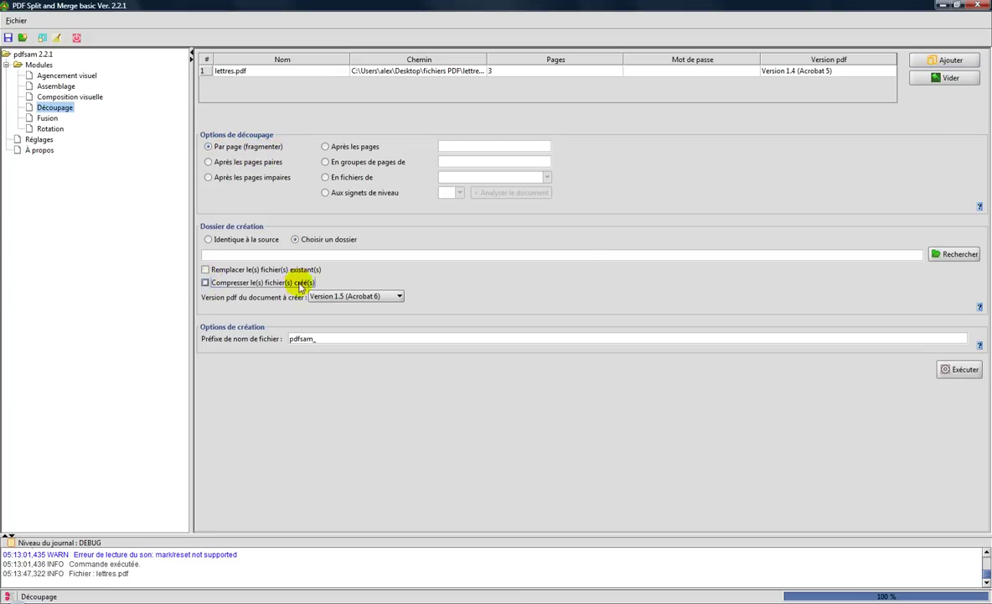
left_click(956, 253)
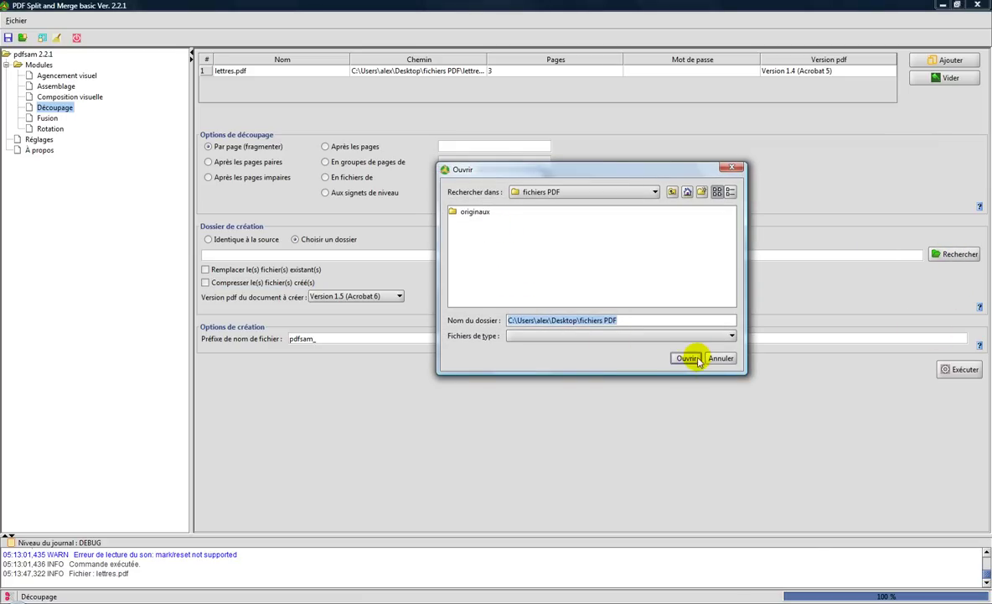
left_click(687, 359)
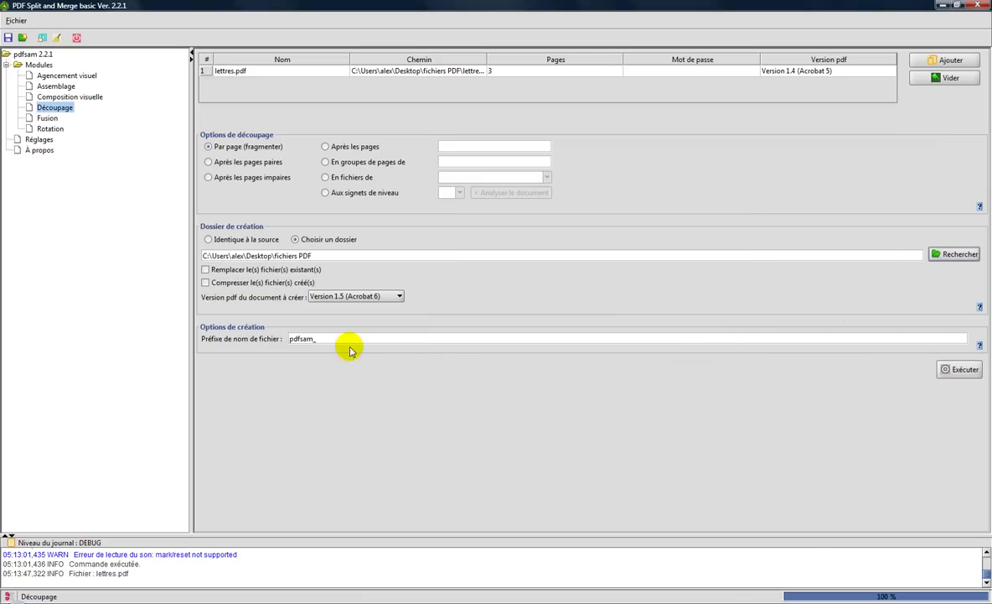
left_click_drag(326, 337, 236, 340)
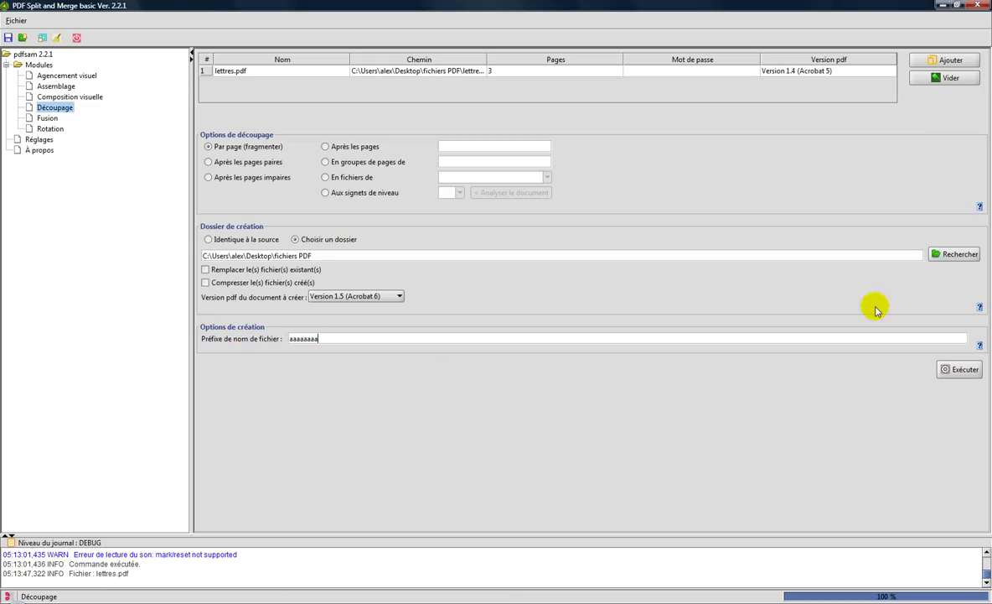
left_click(954, 369)
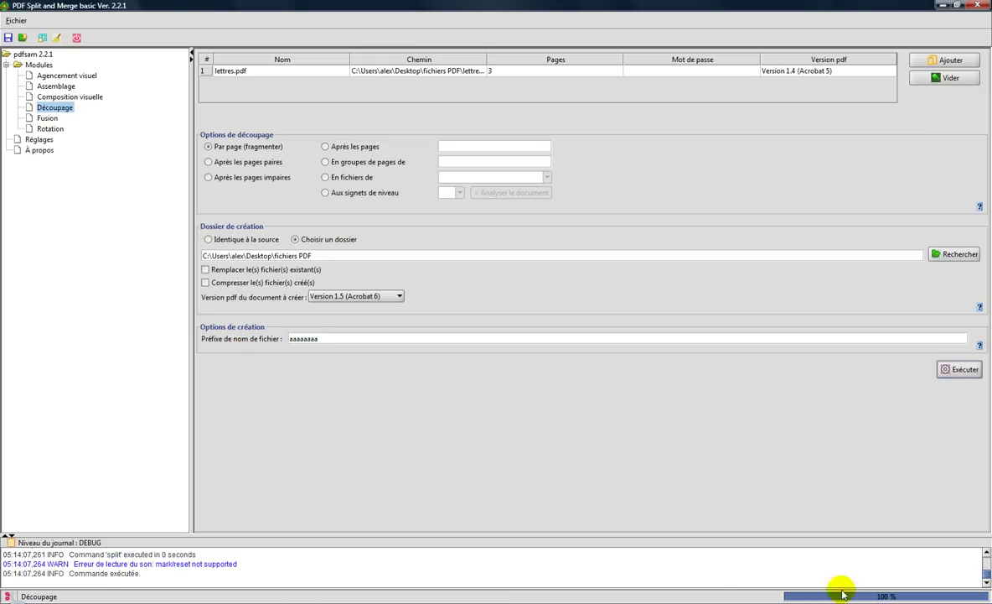
Locate the three split files in the fichiers PDF folder and check the content of 1_aaaaaaaalettres.pdf at 66.7% zoom
left_click(226, 600)
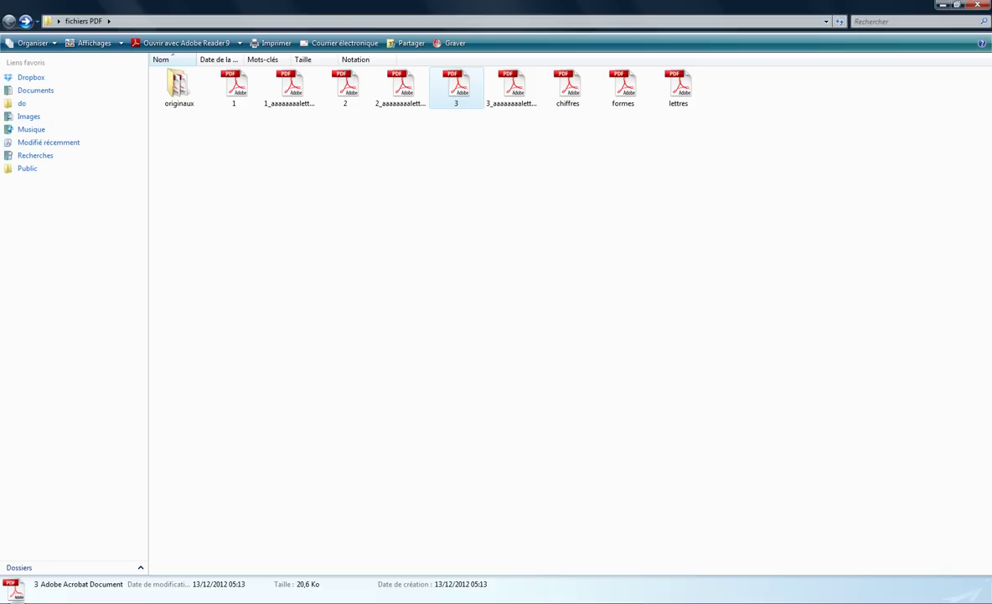
left_click(289, 92)
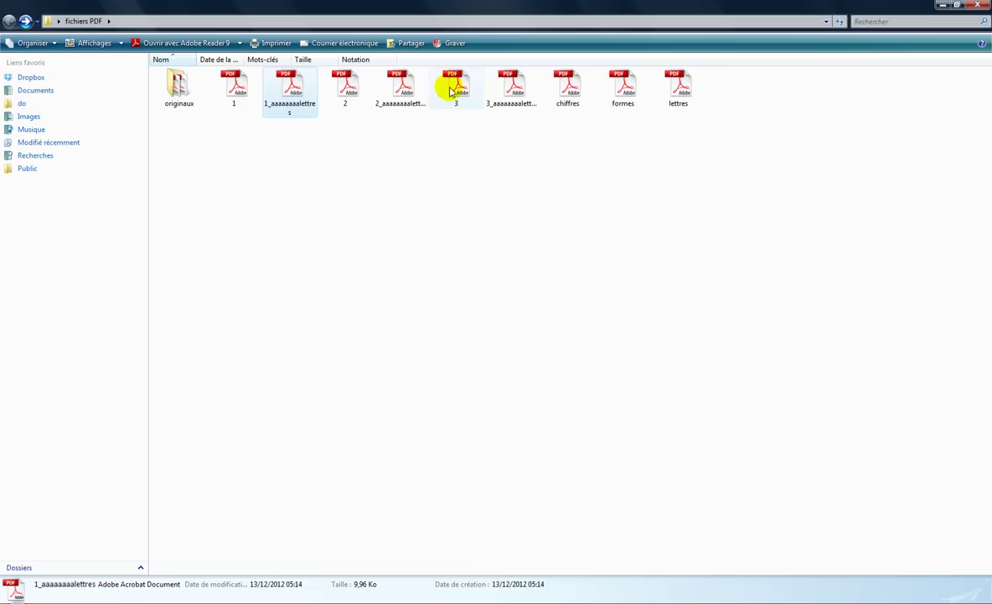
left_click(399, 89)
left_click(528, 88)
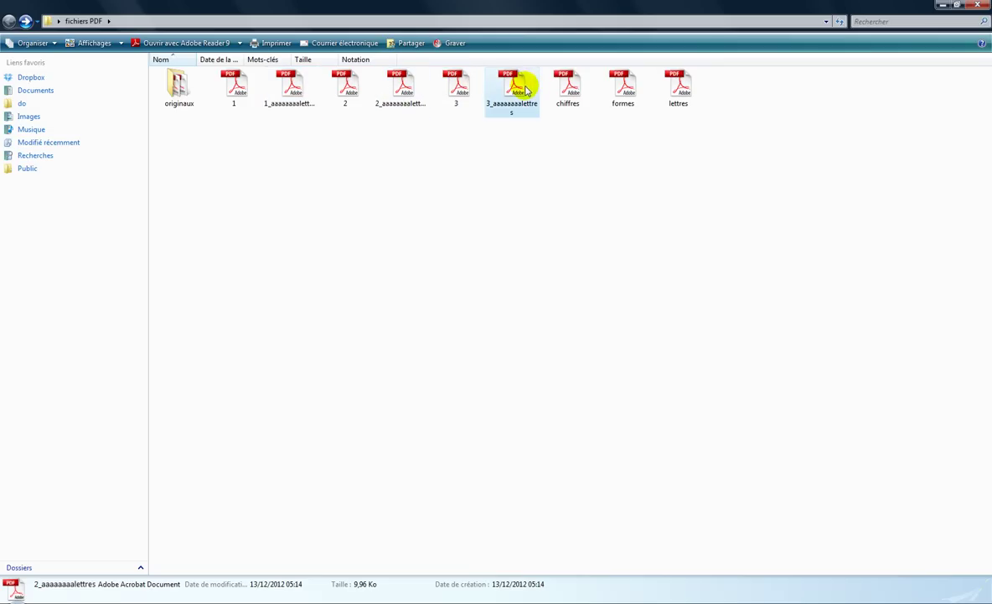
left_click(291, 91)
double_click(292, 88)
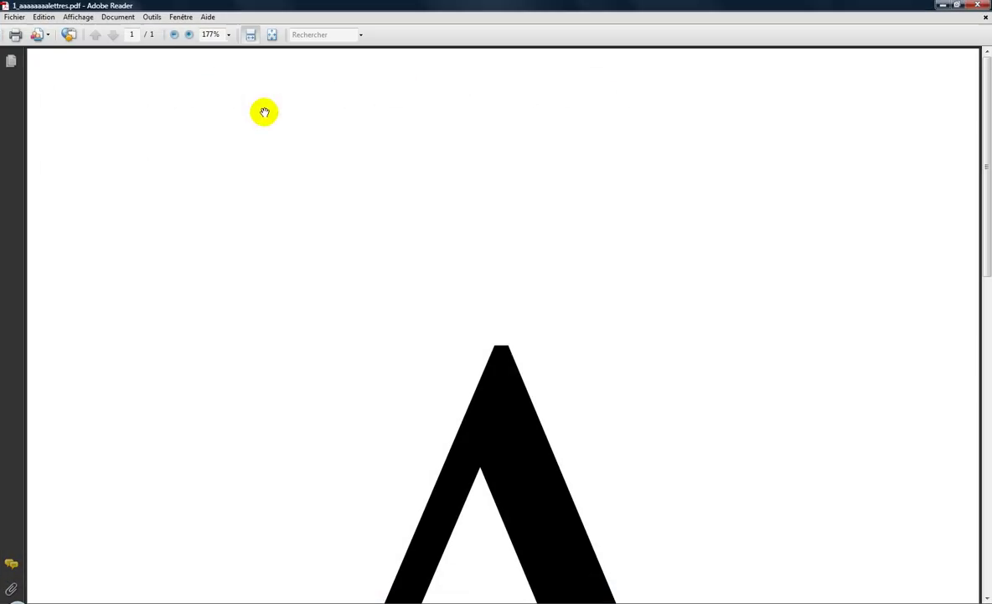
left_click(175, 35)
left_click(175, 35)
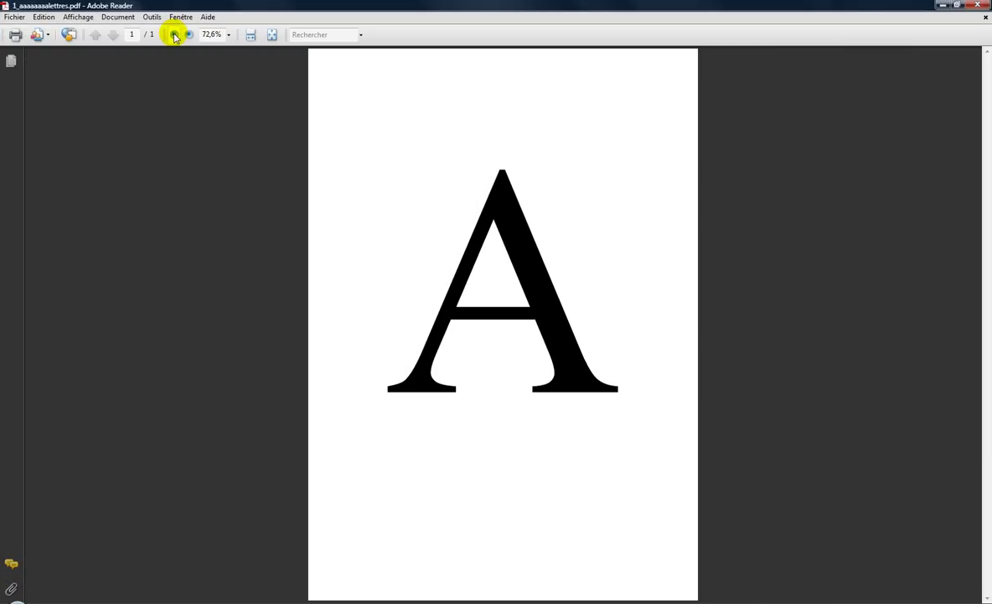
left_click(175, 35)
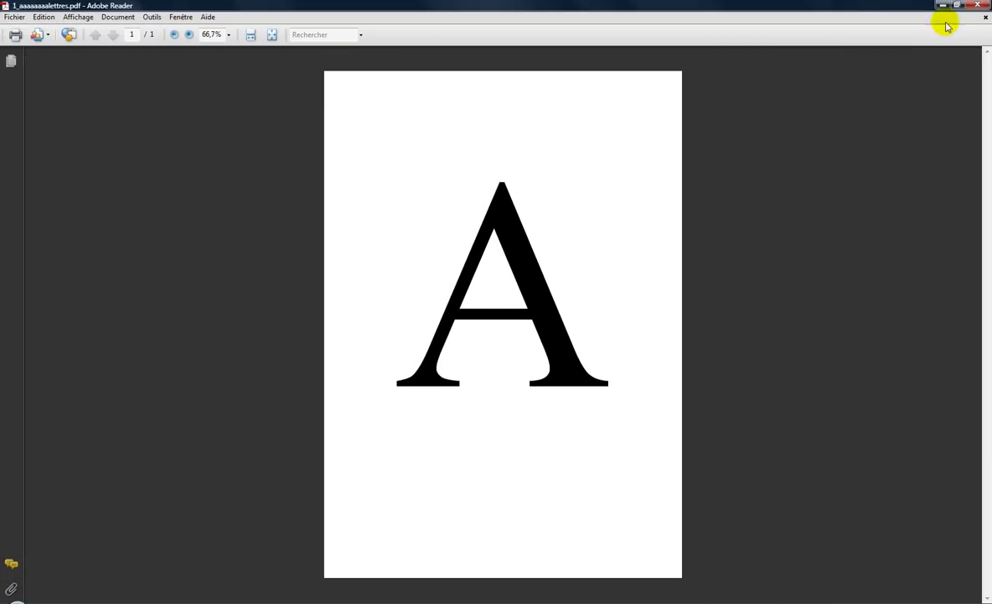
left_click(979, 6)
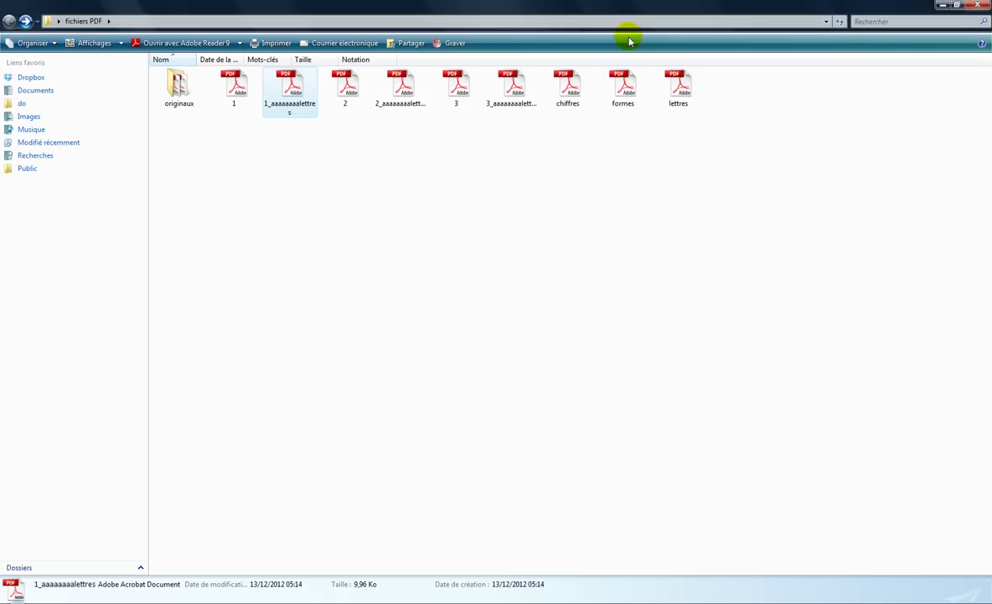
Open 2_aaaaaaaalettres.pdf, check its page at 33.3% zoom, and close it
left_click(404, 89)
double_click(411, 92)
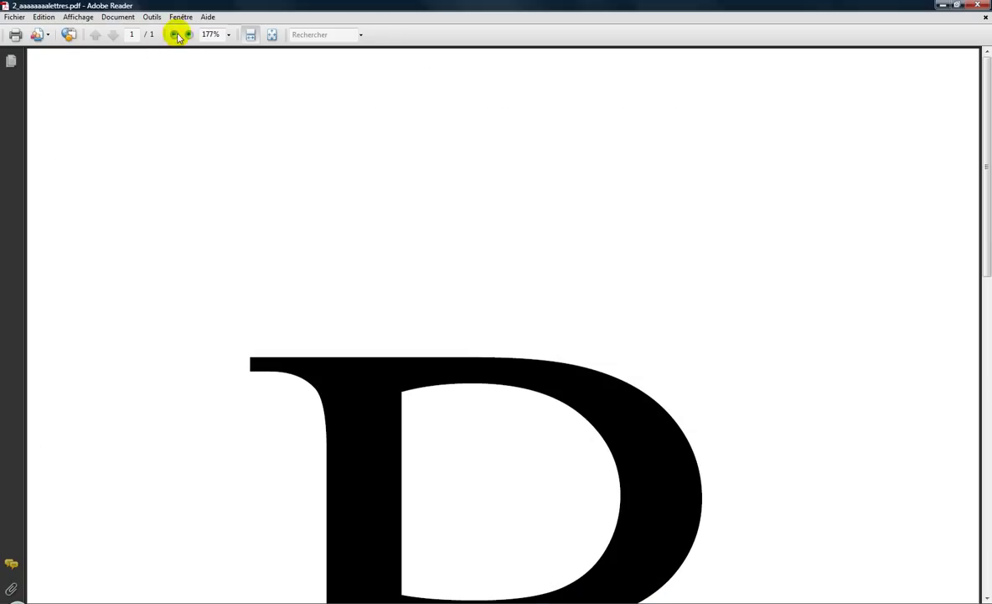
left_click(174, 36)
left_click(175, 35)
left_click(175, 36)
left_click(174, 35)
left_click(174, 35)
left_click(175, 35)
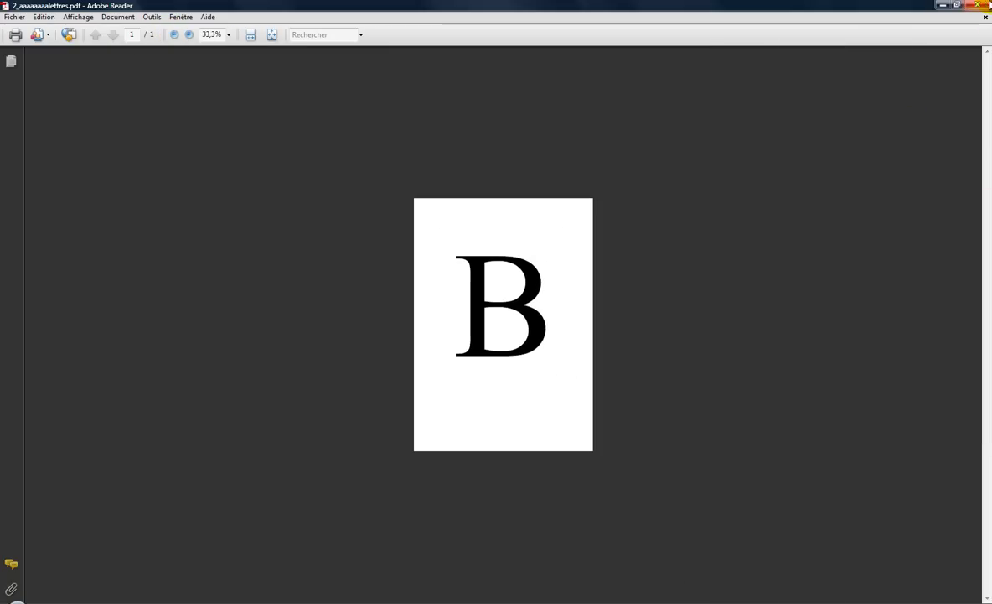
left_click(979, 6)
Open 3_aaaaaaaalettres.pdf, check its page at 66.7% zoom, and return to PDF Split and Merge
double_click(503, 92)
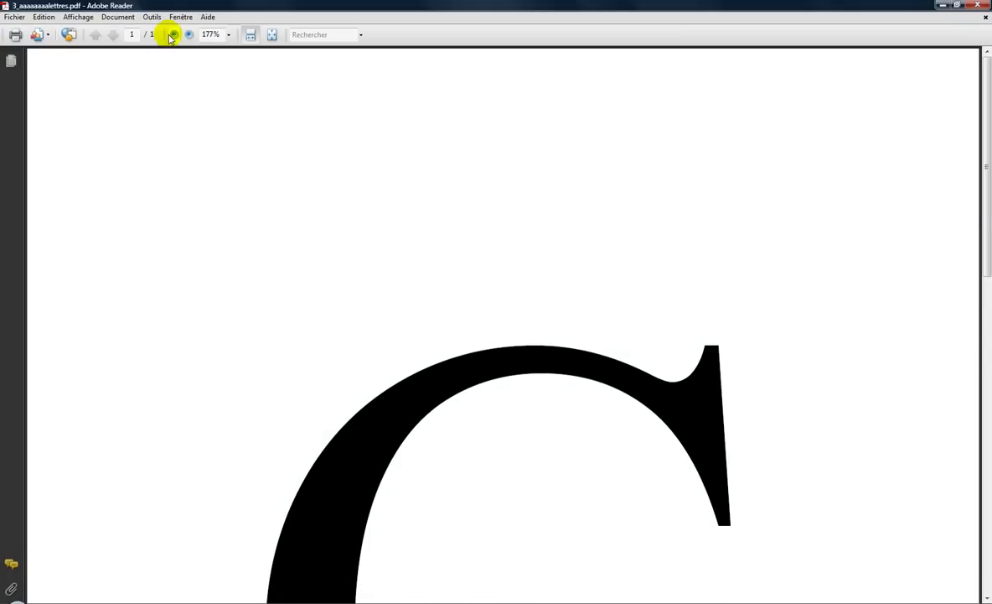
left_click(173, 35)
left_click(174, 35)
left_click(173, 35)
left_click(174, 36)
left_click(173, 36)
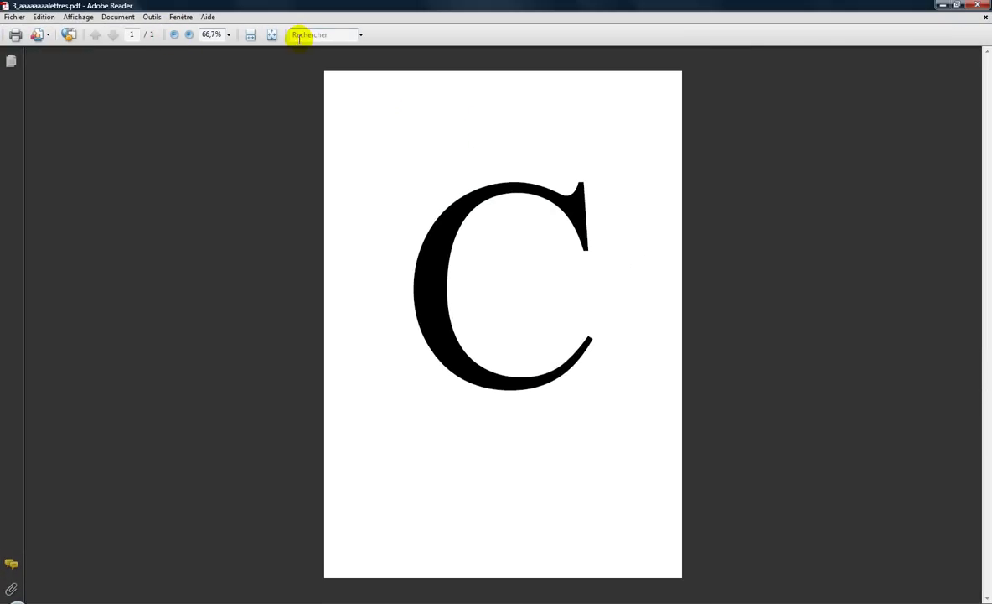
left_click(977, 5)
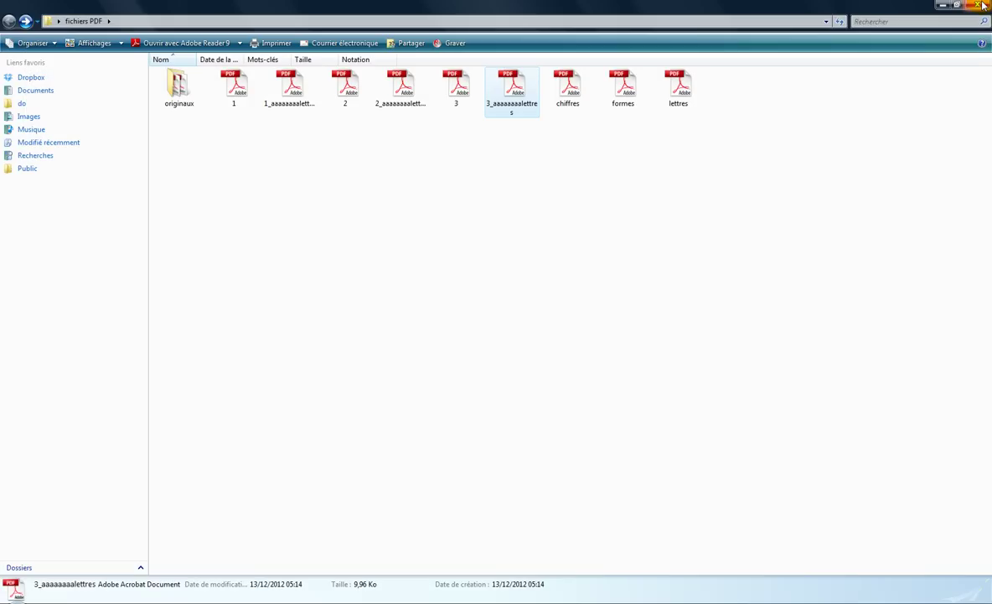
key("alt+Tab")
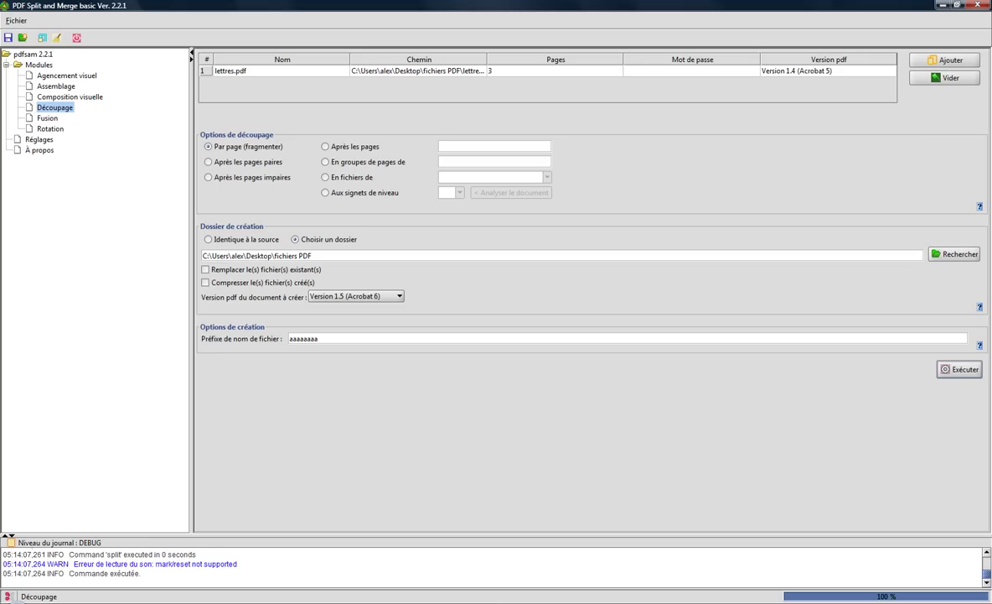
View the Fusion and Rotation modules and the rotated page in the Agencement visuel module
left_click(49, 119)
left_click(50, 128)
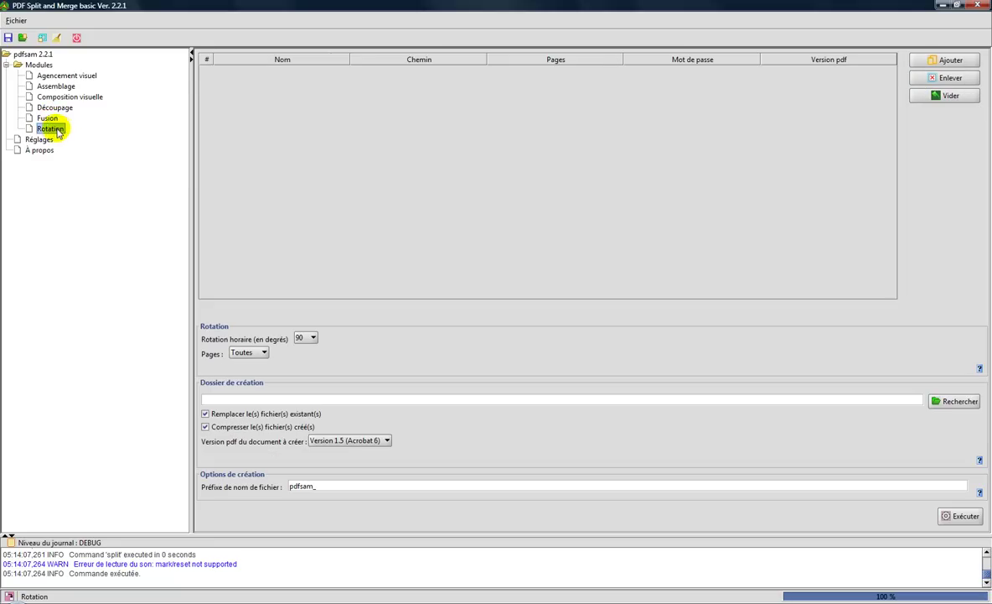
left_click(66, 77)
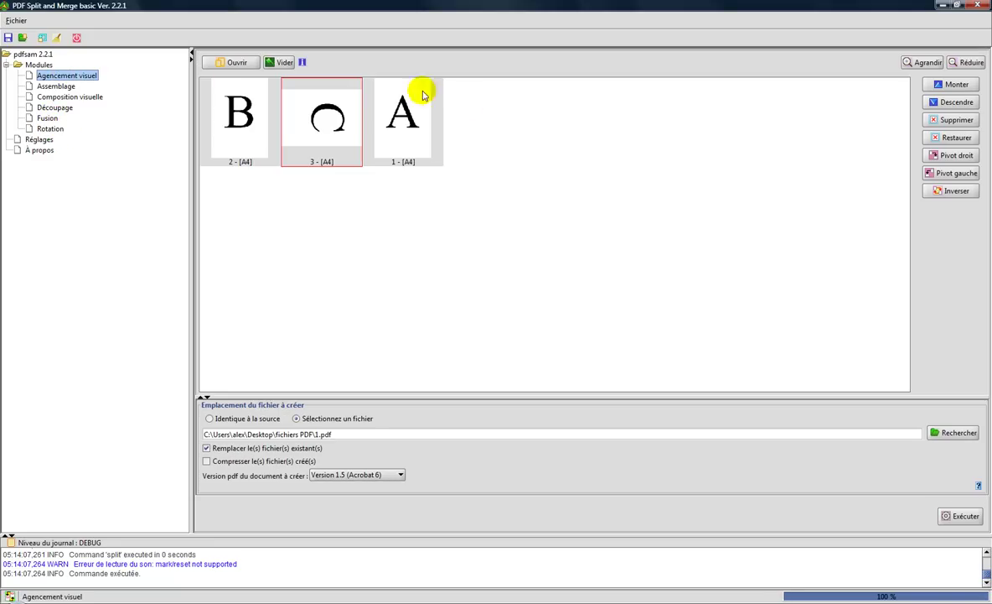
Load lettres.pdf from the fichiers PDF folder into the Rotation module
left_click(50, 129)
double_click(731, 288)
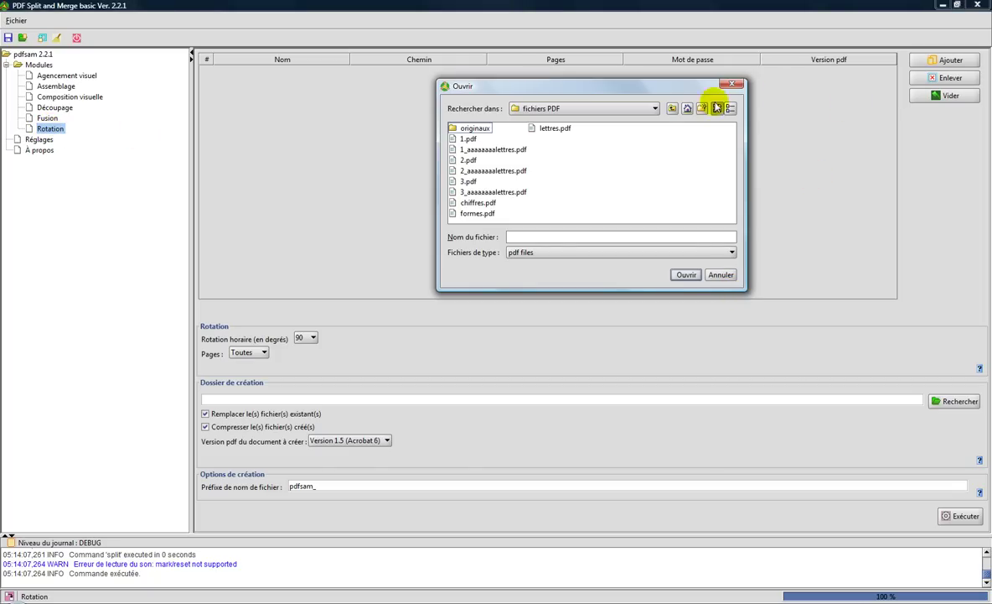
left_click_drag(630, 87, 637, 83)
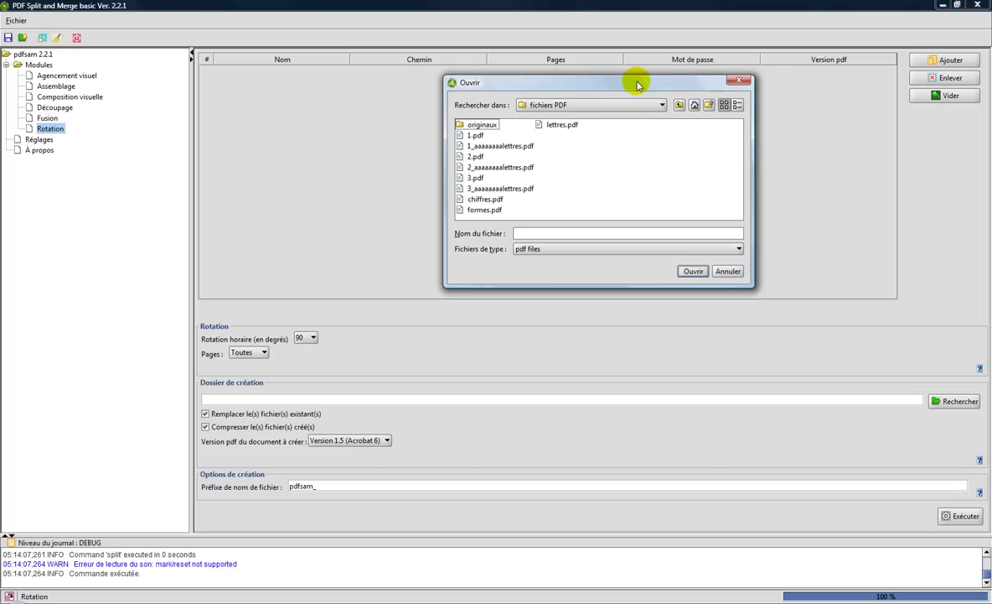
double_click(560, 124)
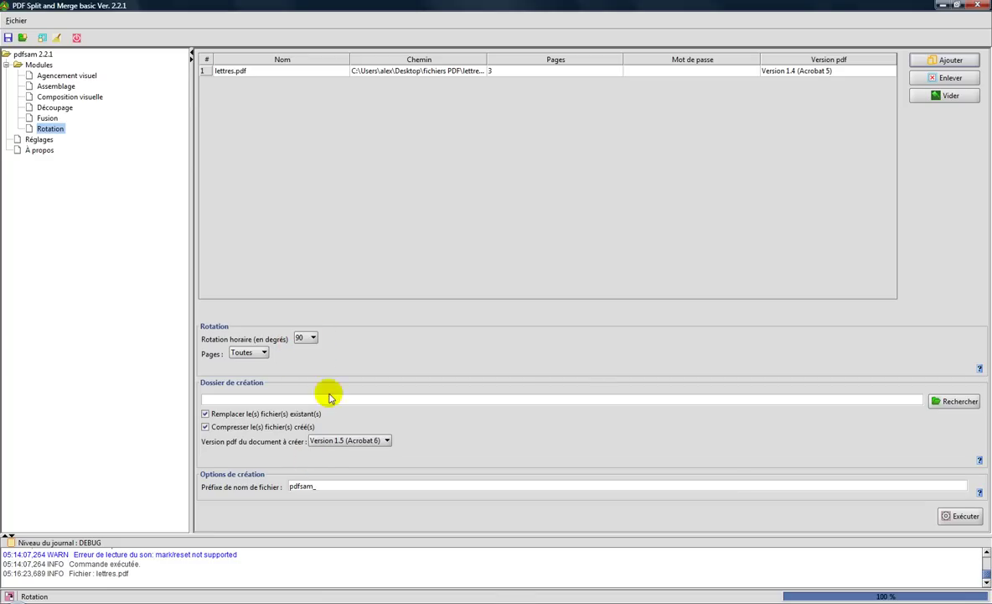
Keep the clockwise rotation at 90 degrees for all pages and disable both replacing existing files and compressing created files
left_click(309, 338)
left_click(300, 348)
left_click(206, 414)
left_click(206, 427)
Set the output folder to fichiers PDF with the file name prefix 000000001 and run the rotation
left_click(954, 400)
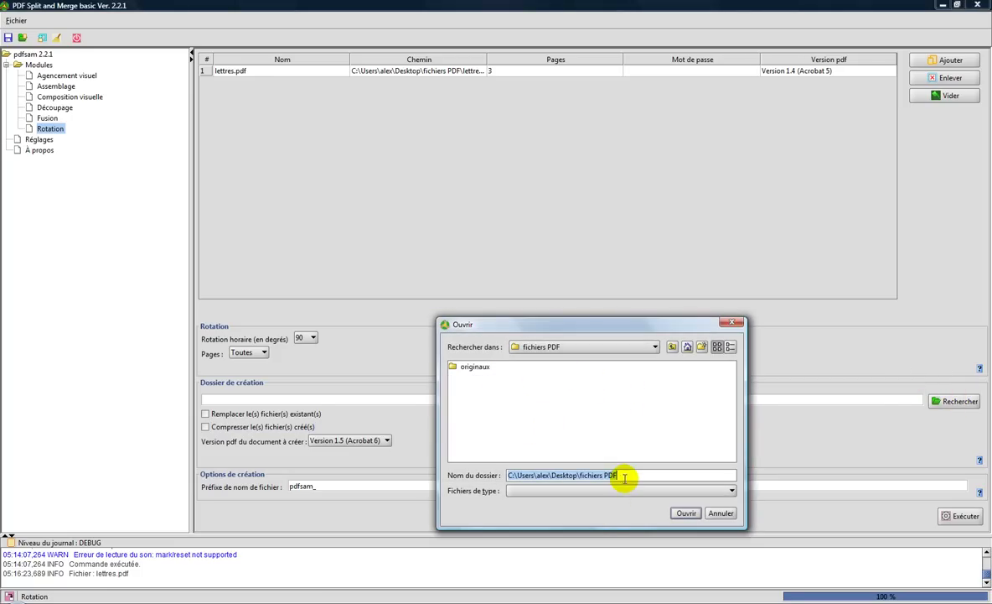
left_click(691, 513)
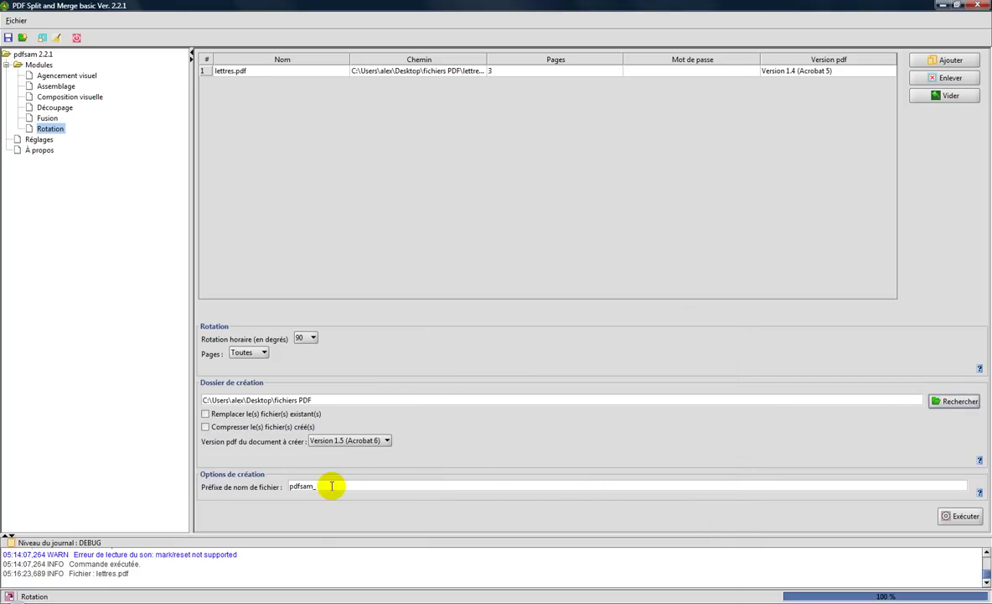
left_click_drag(332, 485, 238, 486)
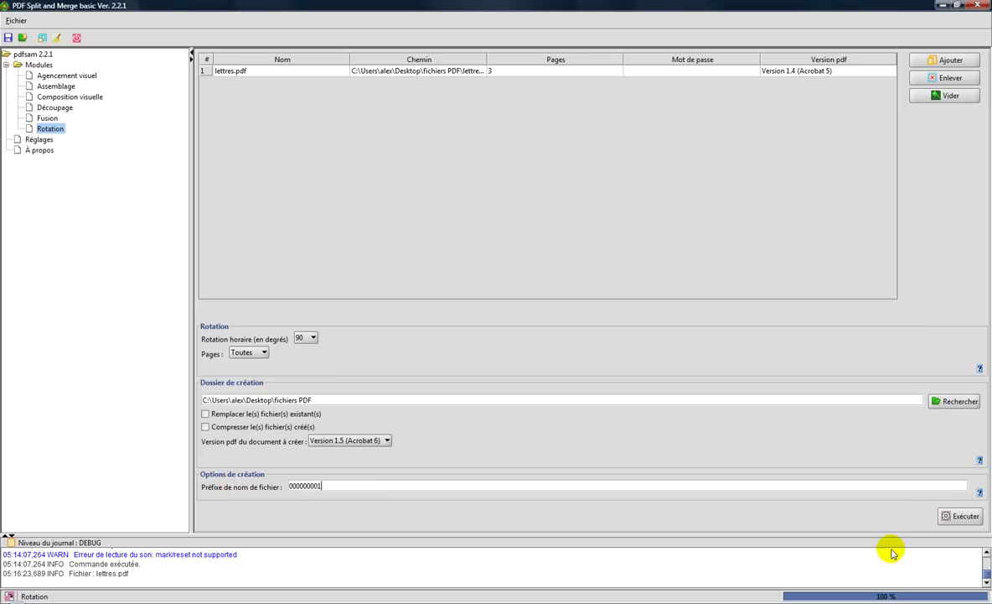
left_click(948, 518)
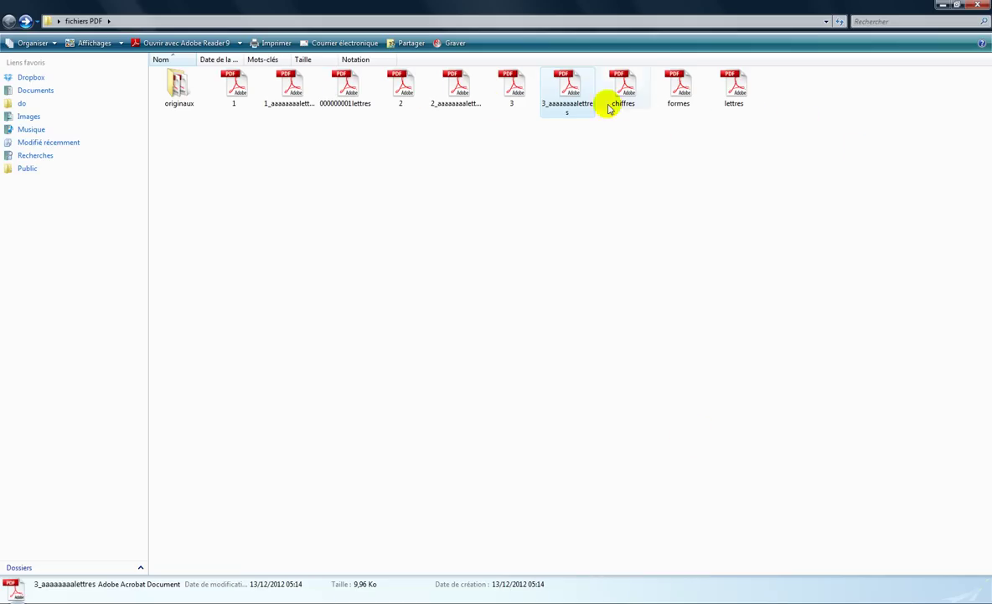
Open 000000001lettres.pdf from the fichiers PDF folder in Adobe Reader and check its rotated pages in continuous view at 33.3% zoom
double_click(347, 86)
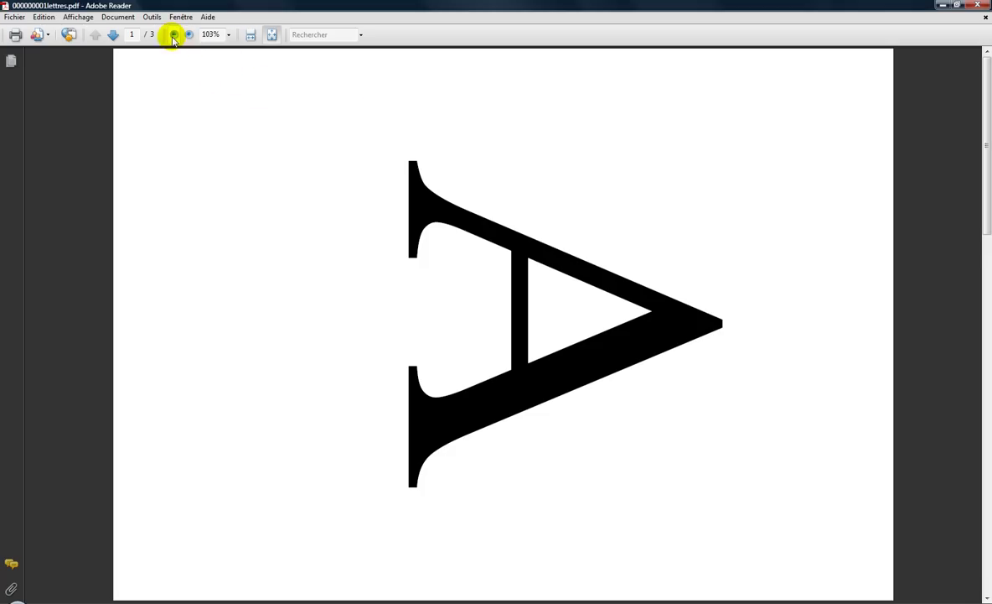
left_click(173, 34)
left_click(173, 34)
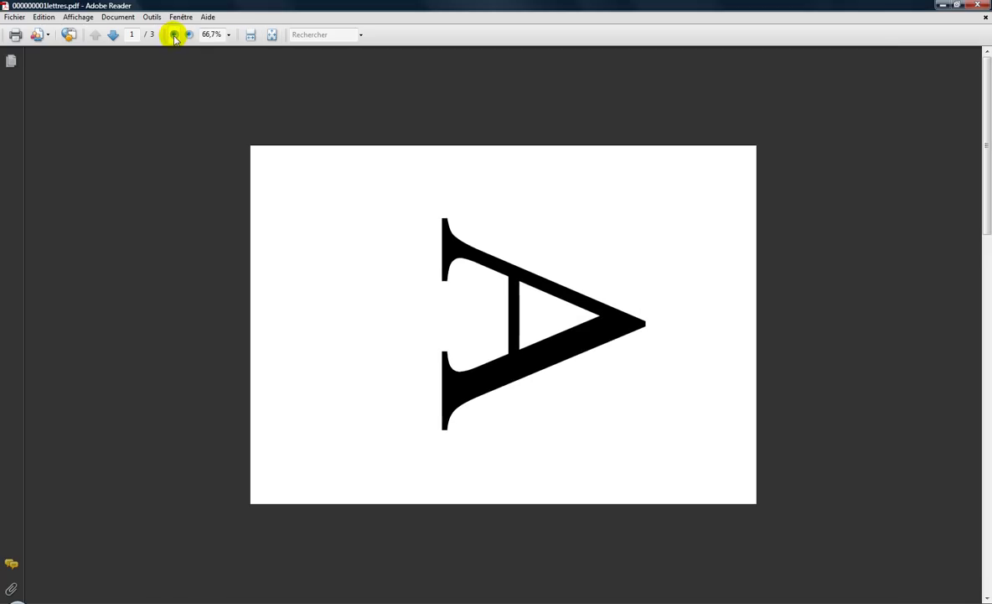
left_click(252, 34)
left_click(174, 34)
left_click(173, 35)
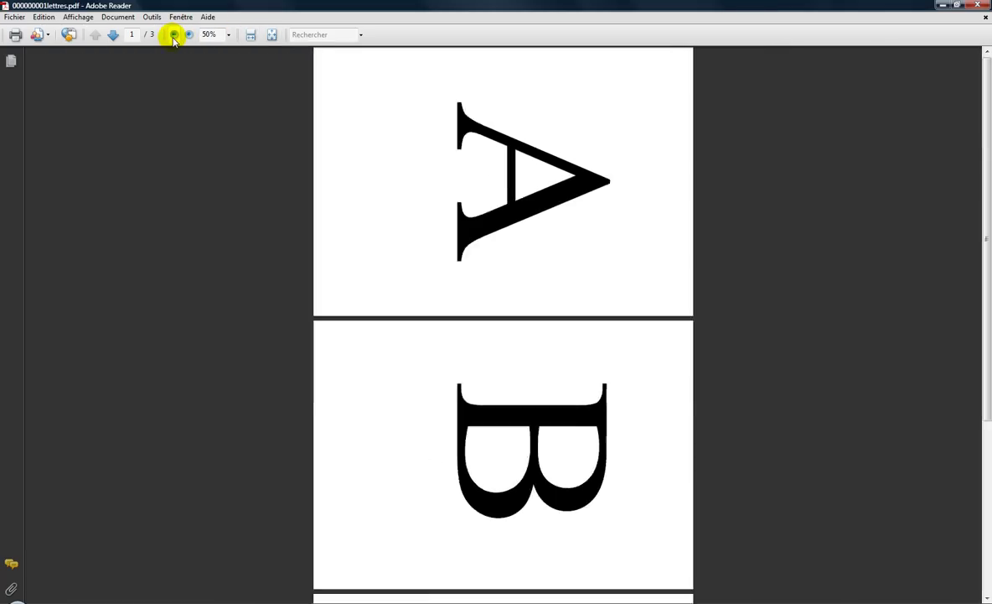
left_click(174, 35)
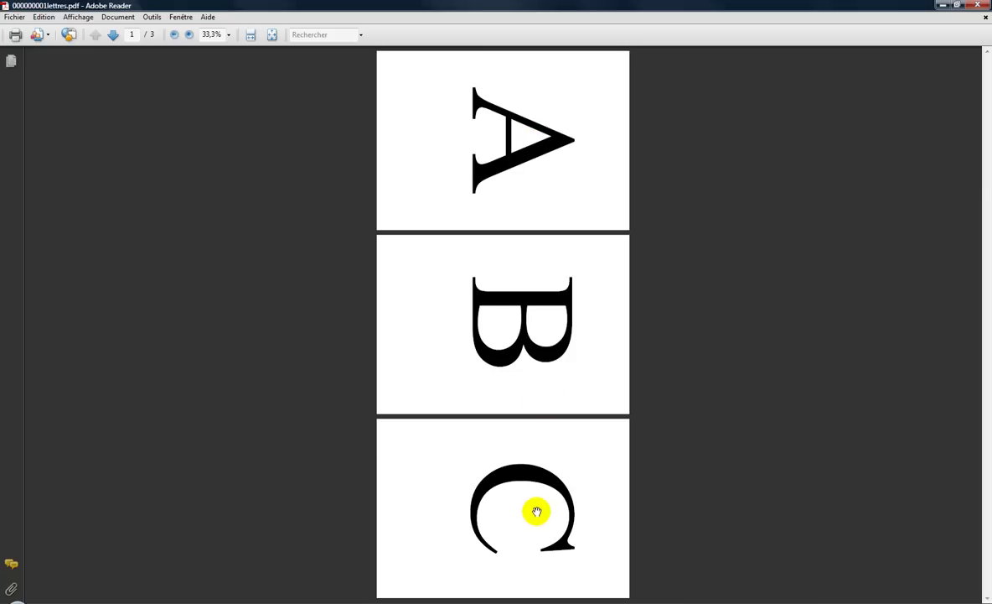